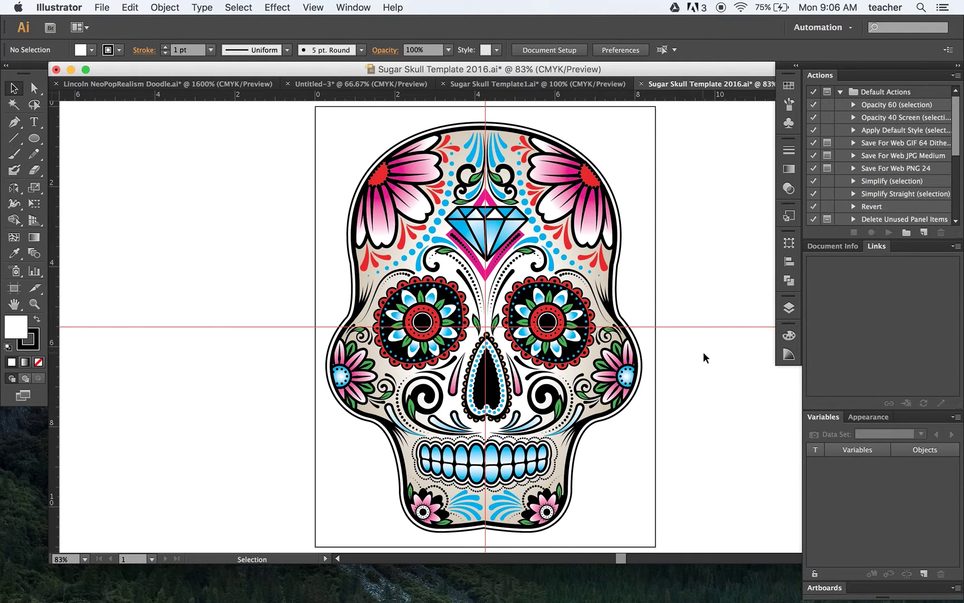
Switch to Sugar Skull Template1.ai and place two black circles in the skull as eyes
scroll(479, 335, "up", 3)
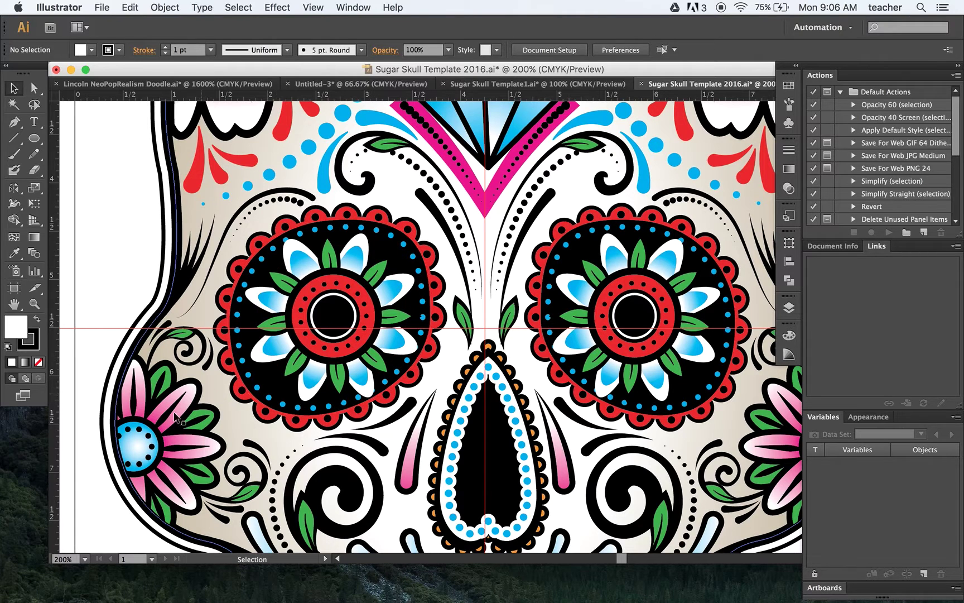
scroll(238, 307, "up", 15)
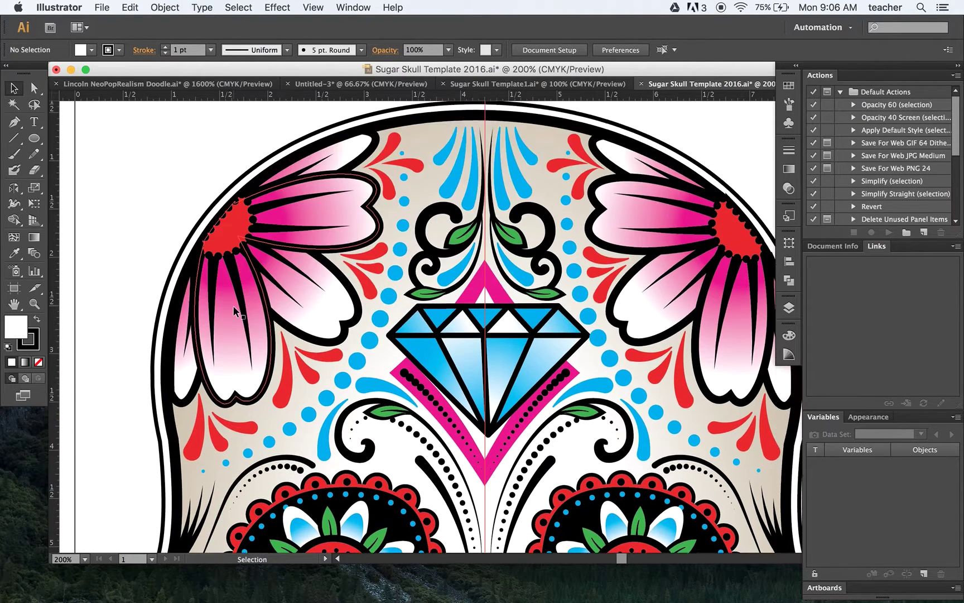
scroll(421, 284, "down", 10)
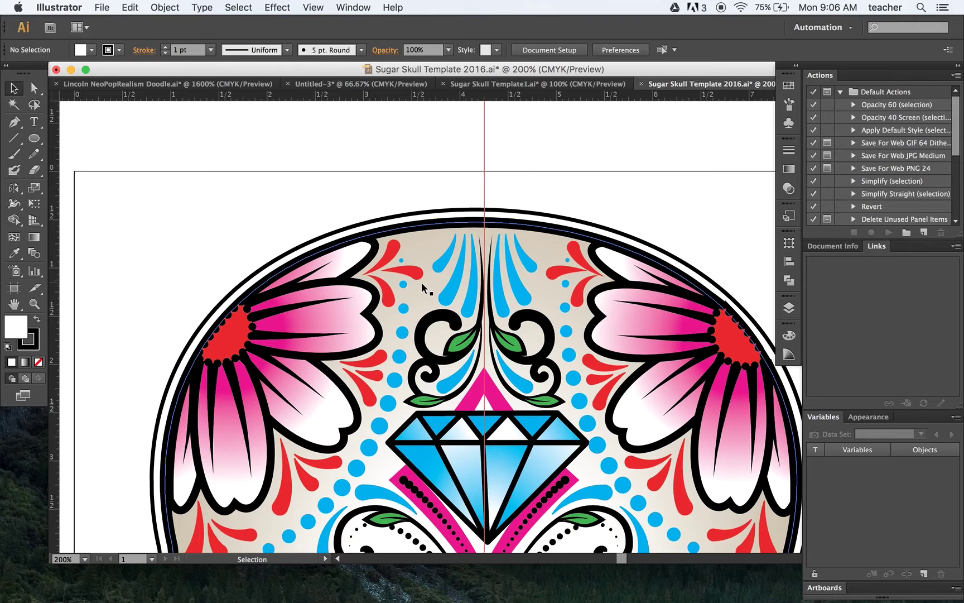
scroll(421, 282, "down", 5)
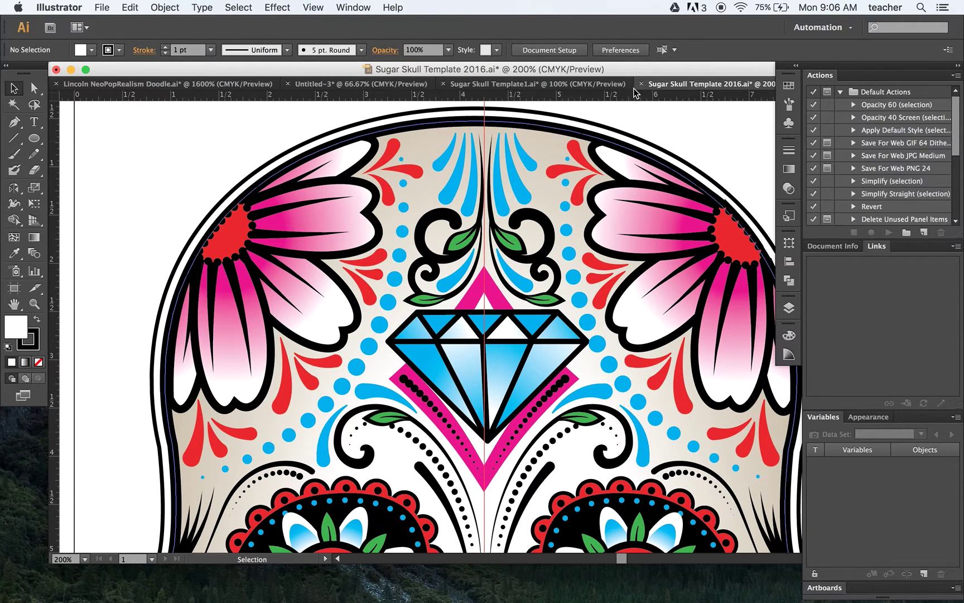
left_click(533, 85)
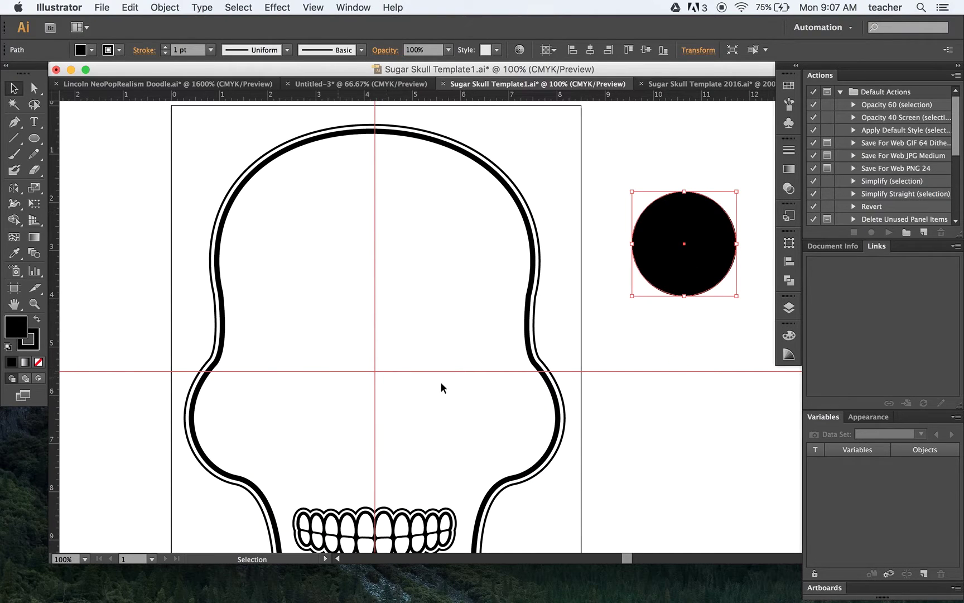
left_click(231, 374)
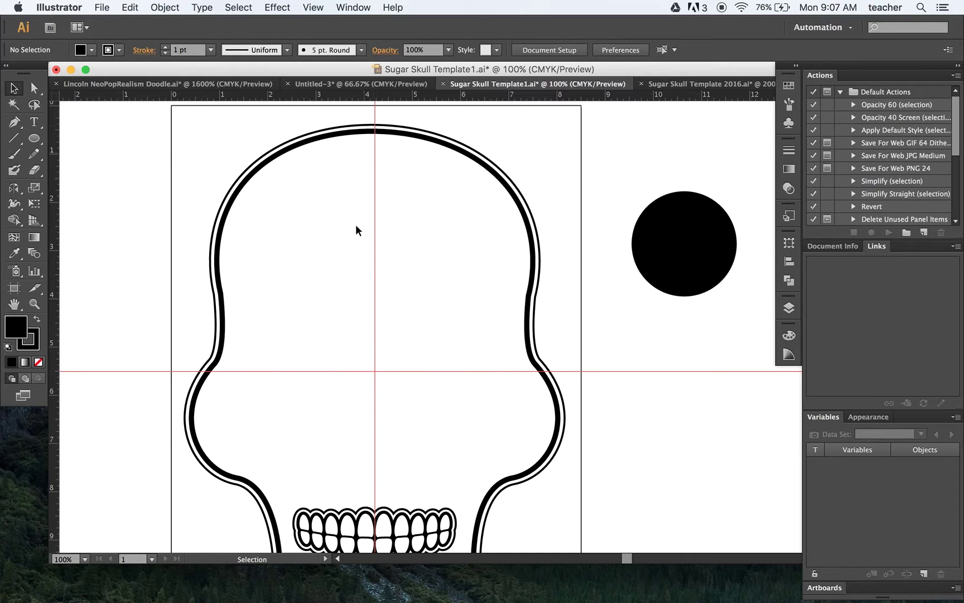
left_click_drag(712, 250, 462, 399)
left_click(638, 436)
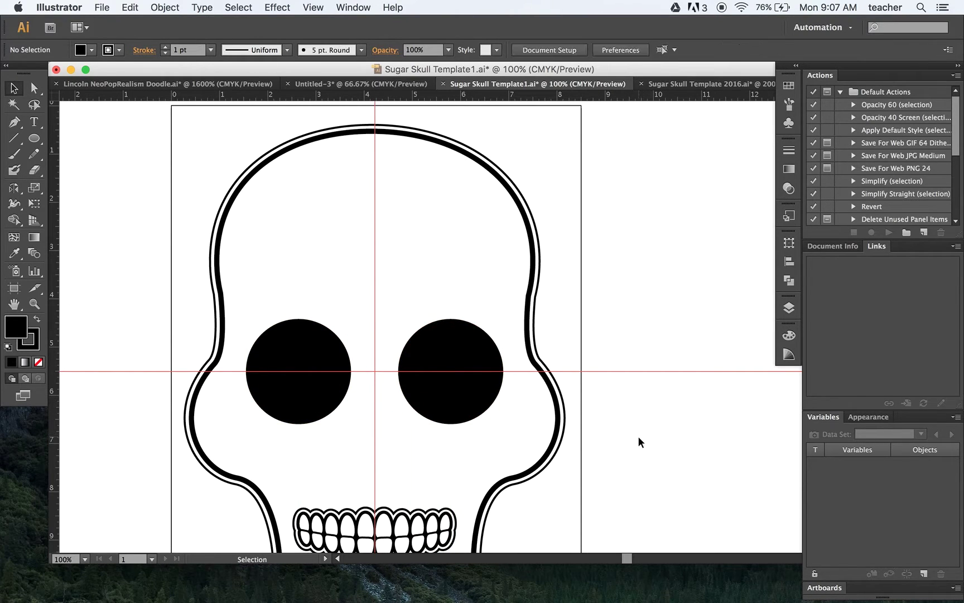
Draw a black rectangle covering the skull's right half
left_click_drag(34, 138, 93, 134)
left_click_drag(375, 107, 575, 507)
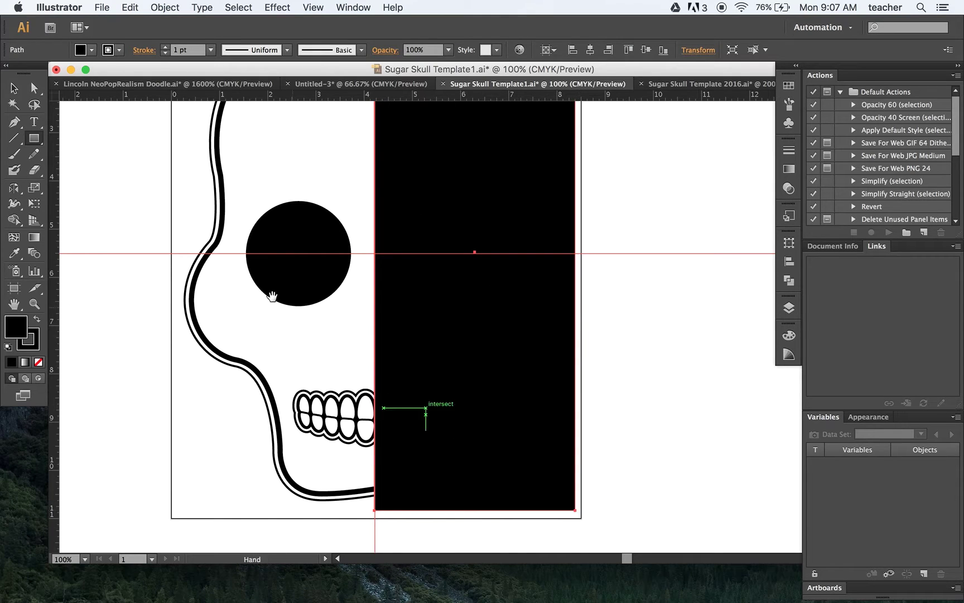
left_click_drag(271, 295, 412, 394)
key("v")
left_click(172, 181)
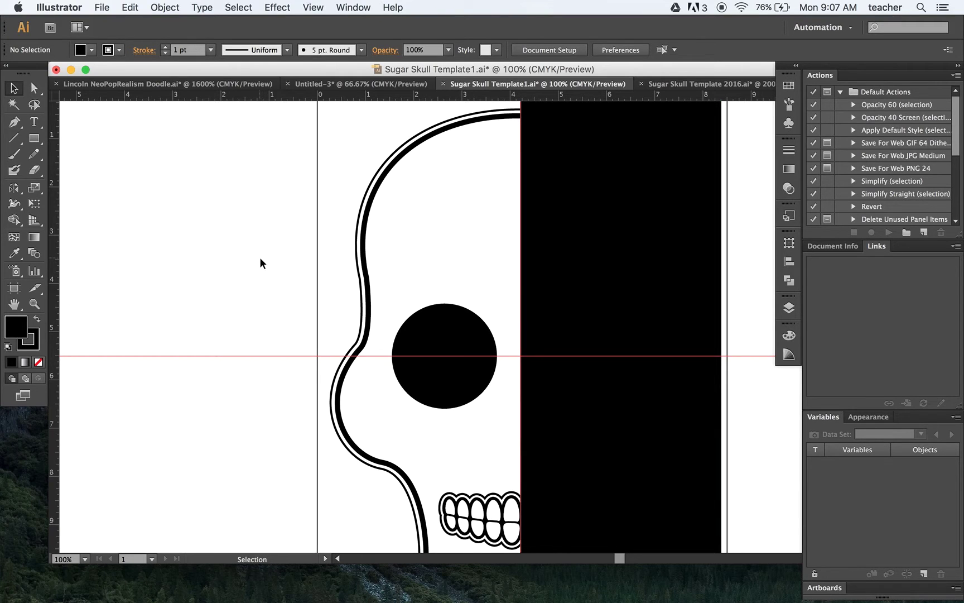
Duplicate the eye circle beside the skull and bloat it to about 66% with Pucker & Bloat
left_click(474, 368)
left_click_drag(480, 347, 291, 244)
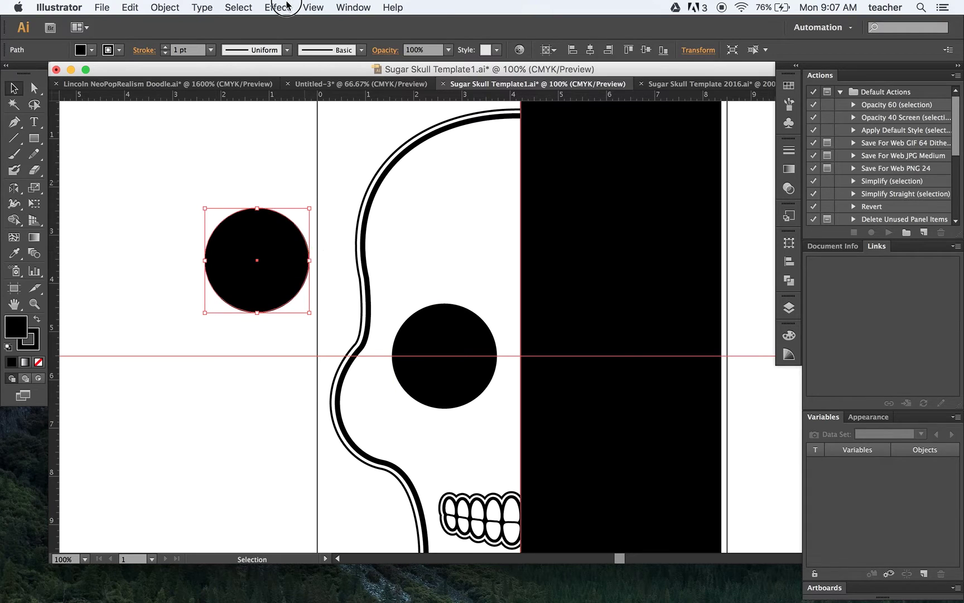
left_click(287, 5)
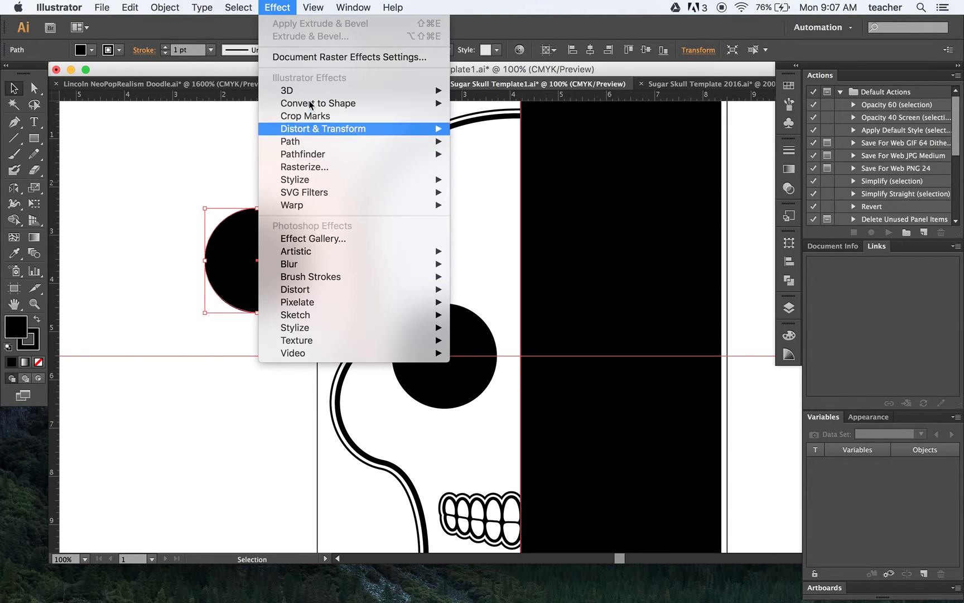
mouse_move(290, 133)
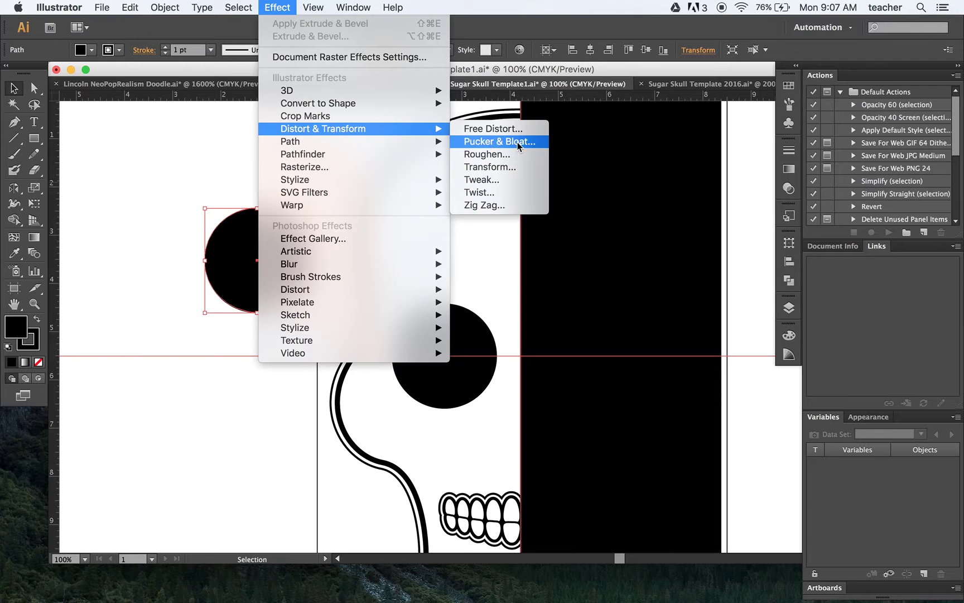
left_click(502, 142)
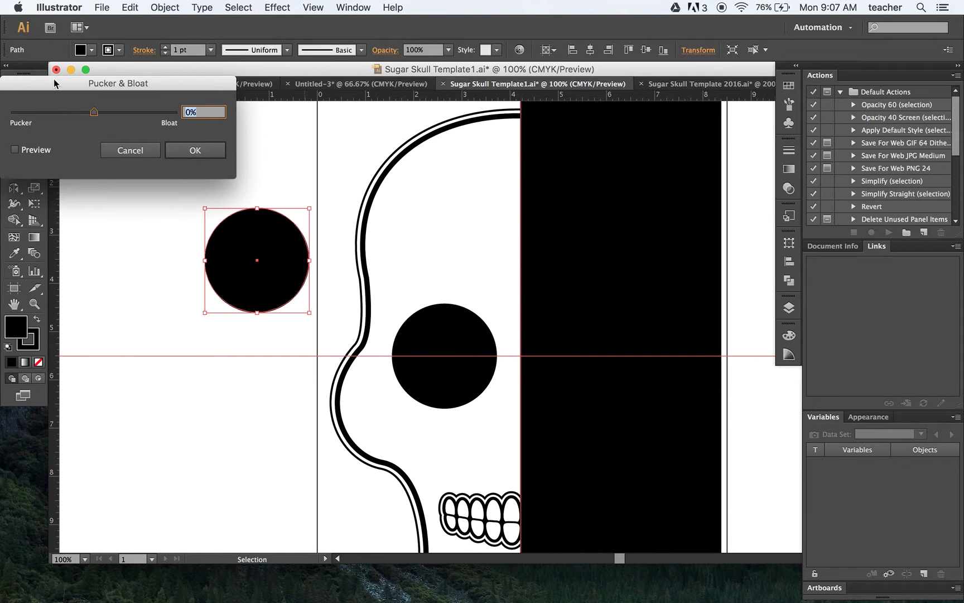
left_click_drag(54, 83, 139, 74)
left_click(100, 140)
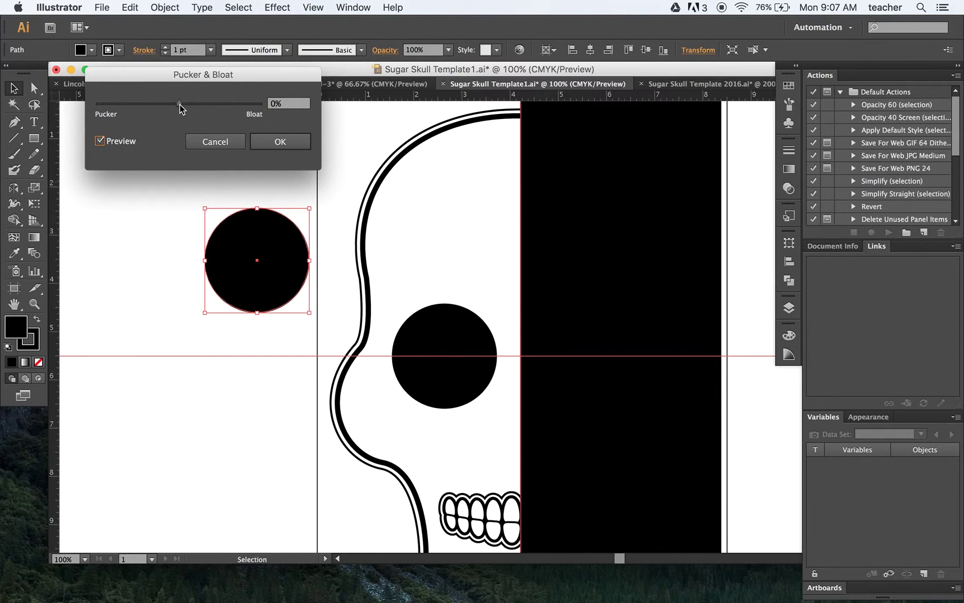
left_click_drag(179, 105, 197, 106)
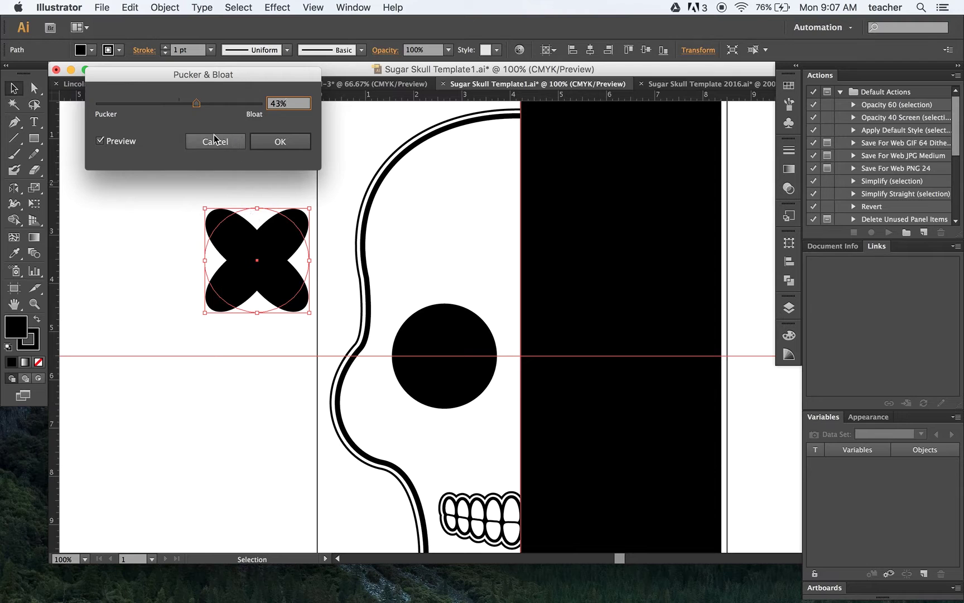
left_click_drag(197, 104, 208, 106)
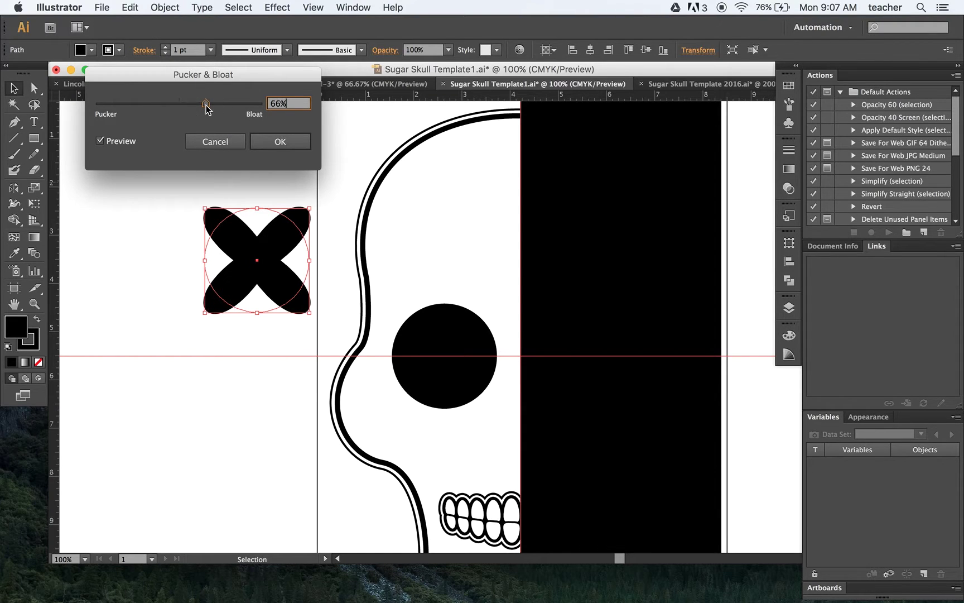
left_click(269, 137)
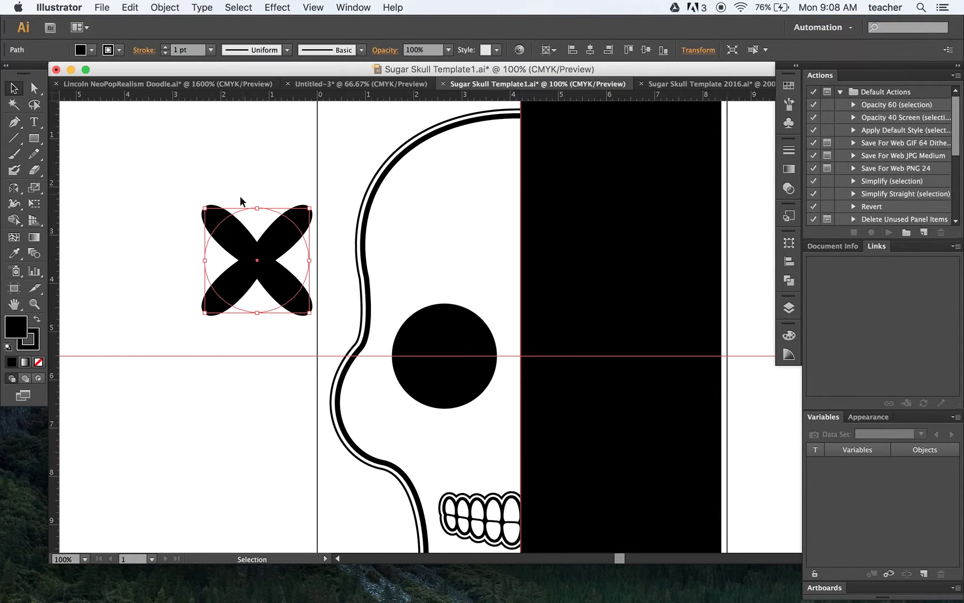
Zoom in on the four-petal X shape
key("super+equal")
key("super+equal")
scroll(355, 301, "up", 5)
scroll(356, 301, "left", 8)
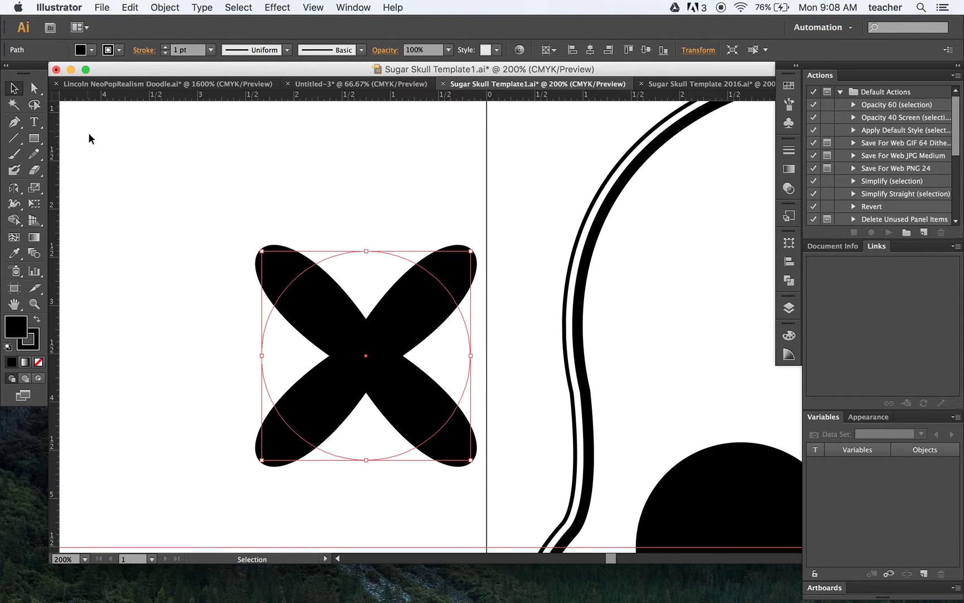
key("plus")
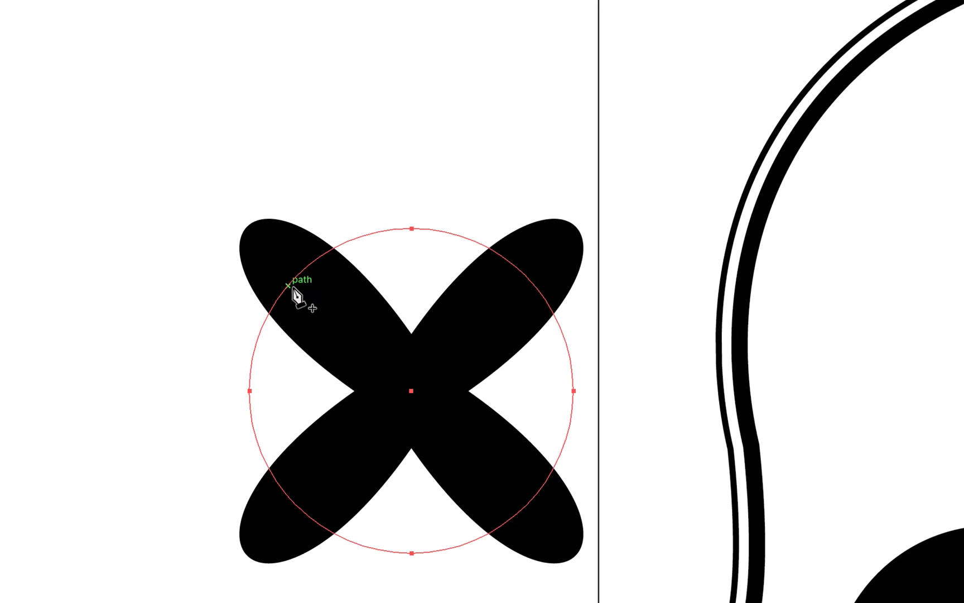
Add four anchor points on the shape's arcs to form eight petals, then move the flower up-left
left_click(289, 285)
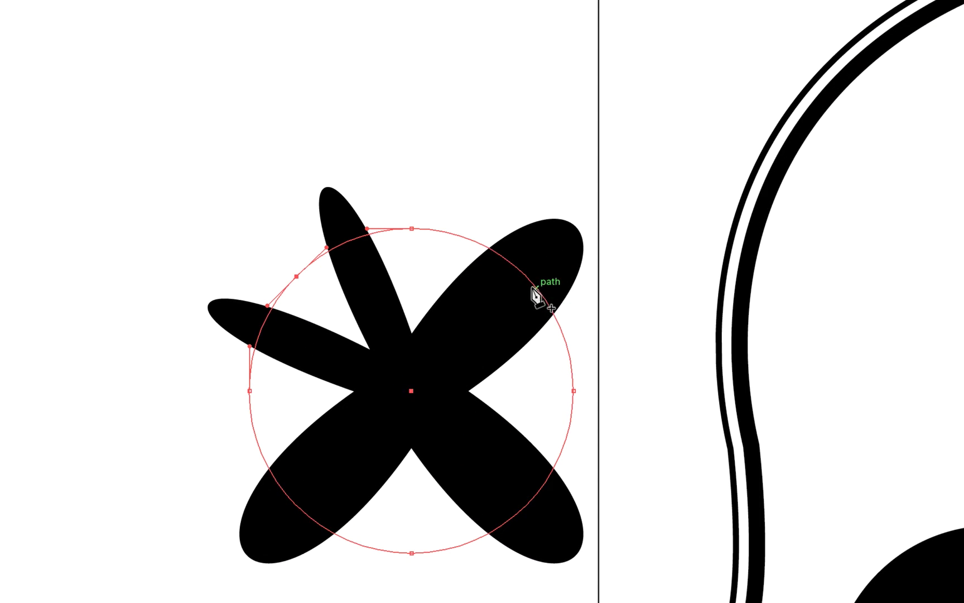
left_click(525, 274)
left_click(532, 498)
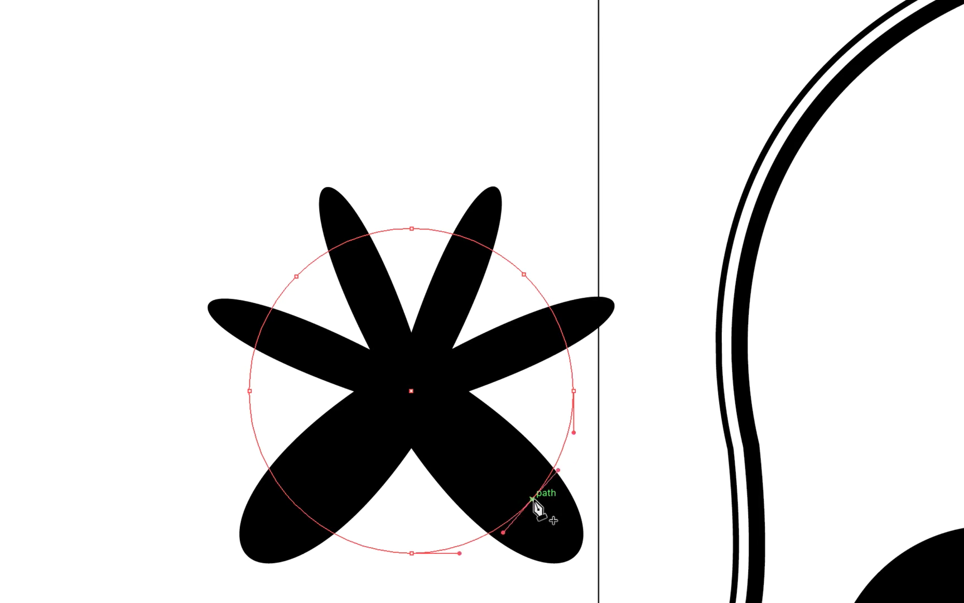
left_click(296, 505)
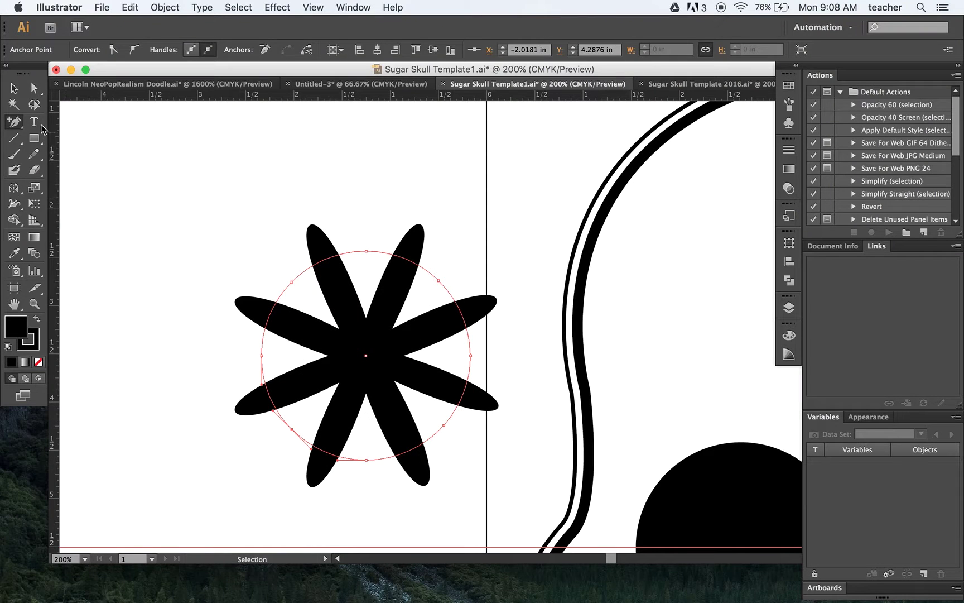
left_click(16, 89)
left_click(379, 281)
left_click_drag(382, 298, 221, 182)
mouse_move(34, 137)
left_mouse_down()
mouse_move(74, 155)
mouse_move(78, 170)
left_mouse_up()
Draw a new large circle over the flower and shift it down and right
left_click_drag(409, 313, 526, 398)
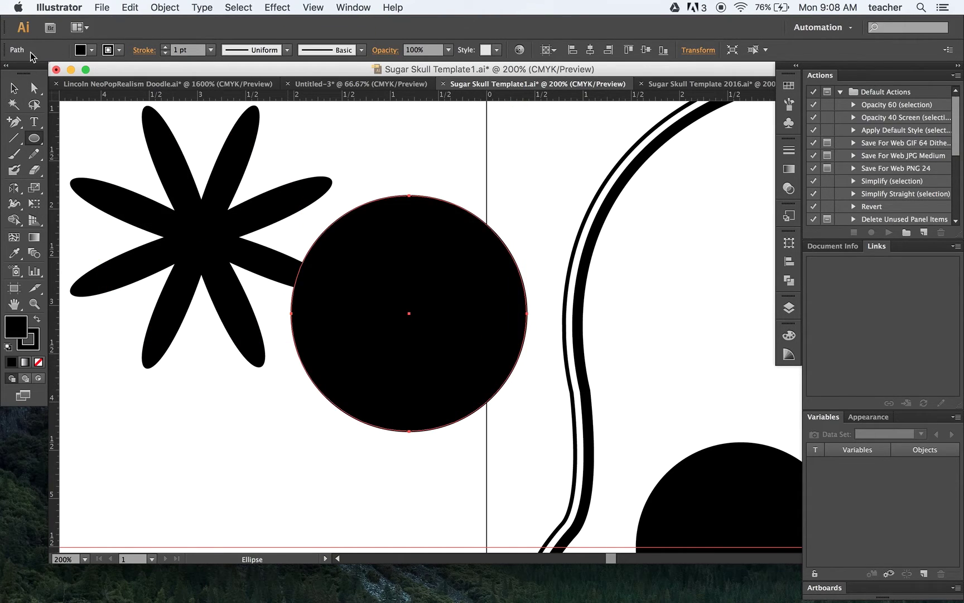
left_click(20, 89)
left_click_drag(452, 269, 484, 306)
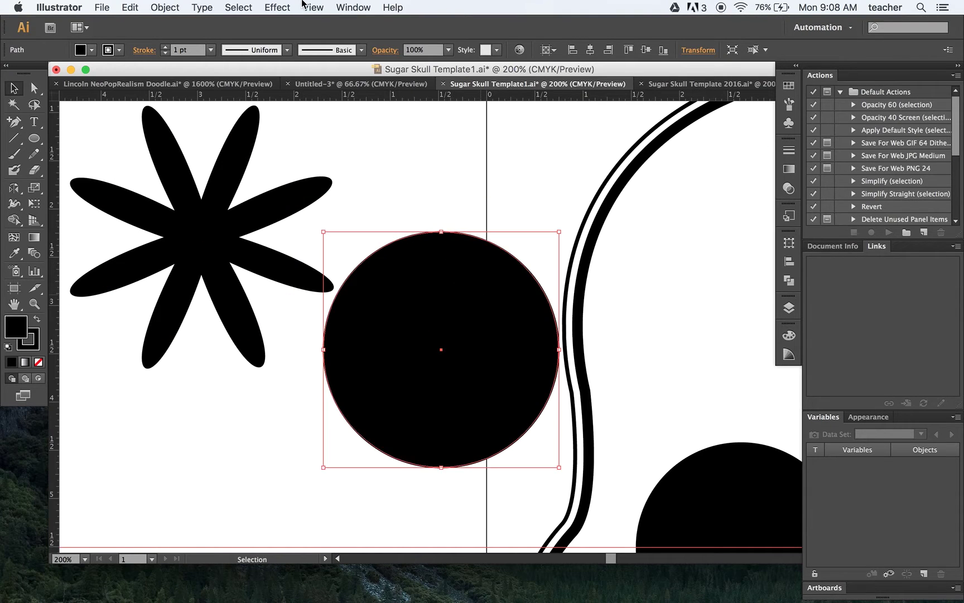
Apply a smooth Zig Zag effect to the circle at 0.06 in size with 7 ridges
left_click(282, 6)
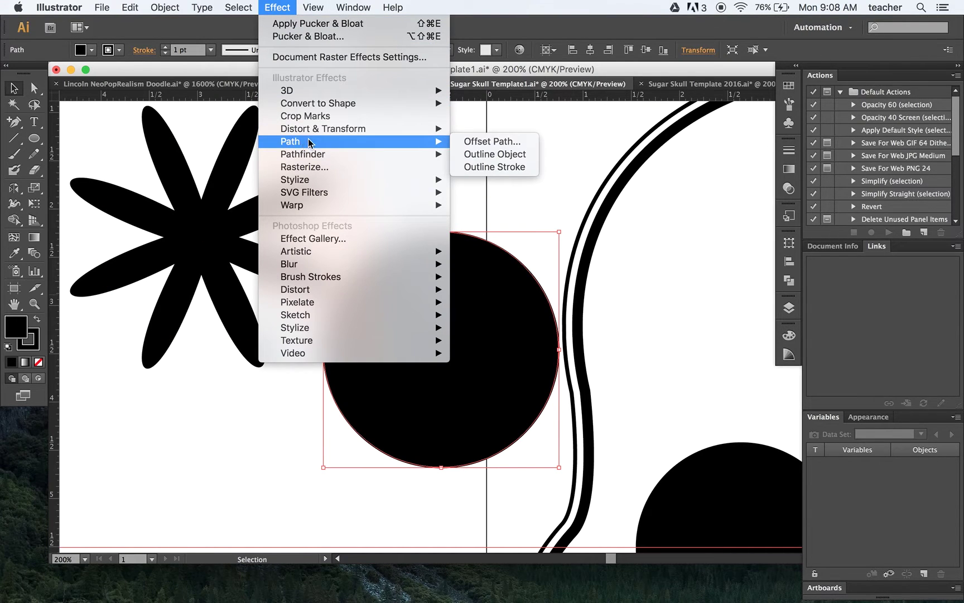
mouse_move(312, 133)
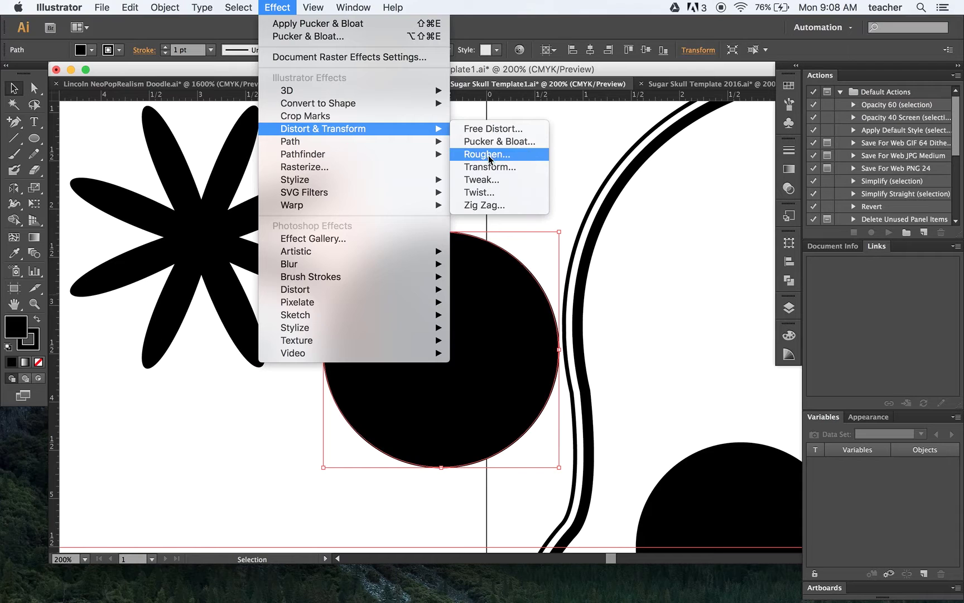
left_click(478, 205)
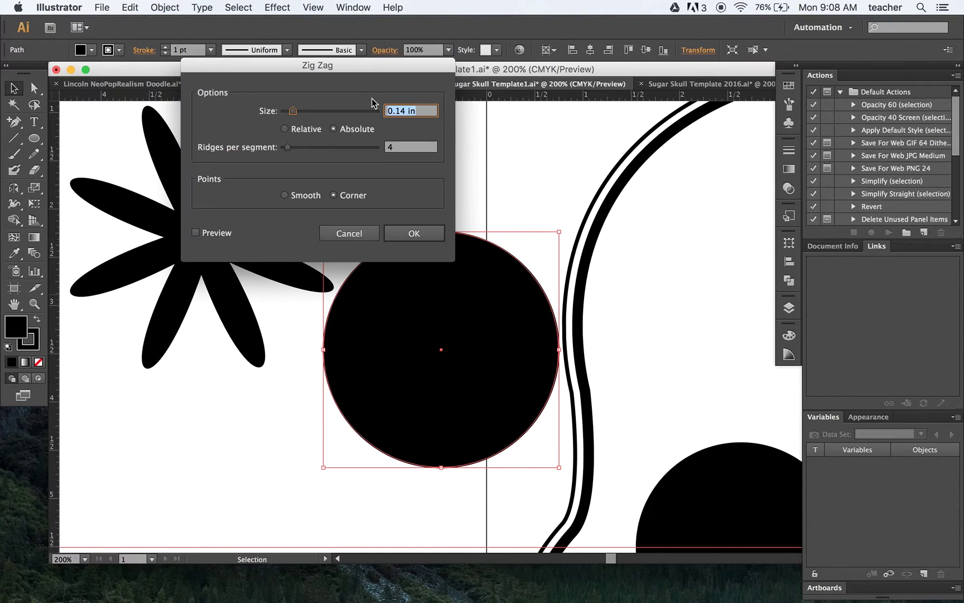
left_click_drag(377, 71, 240, 111)
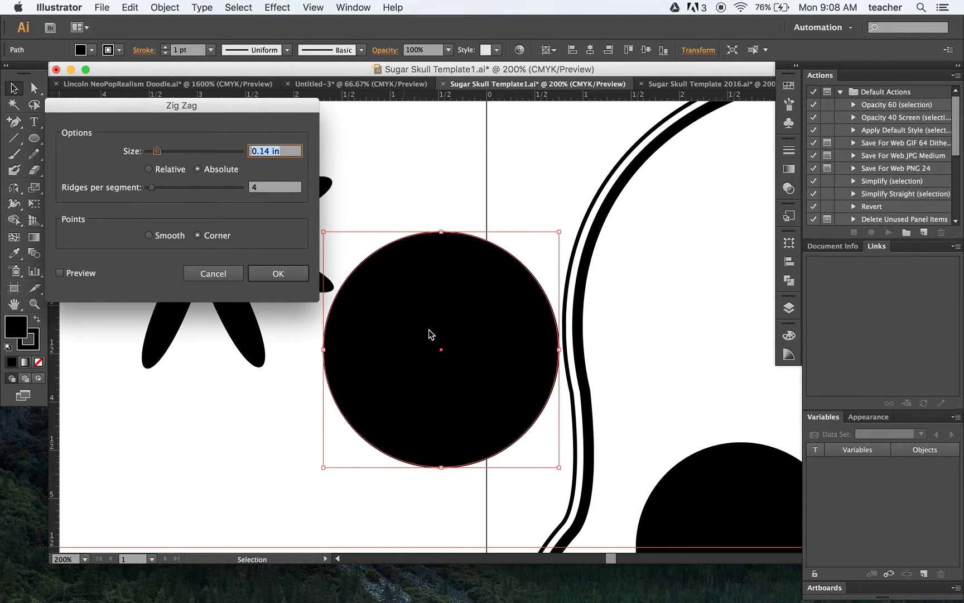
left_click(80, 273)
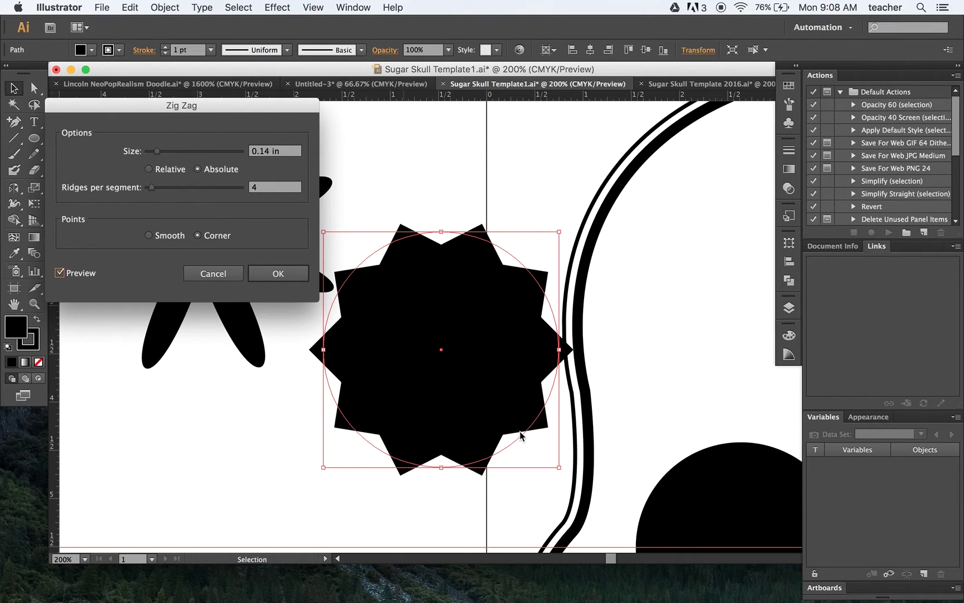
left_click(149, 235)
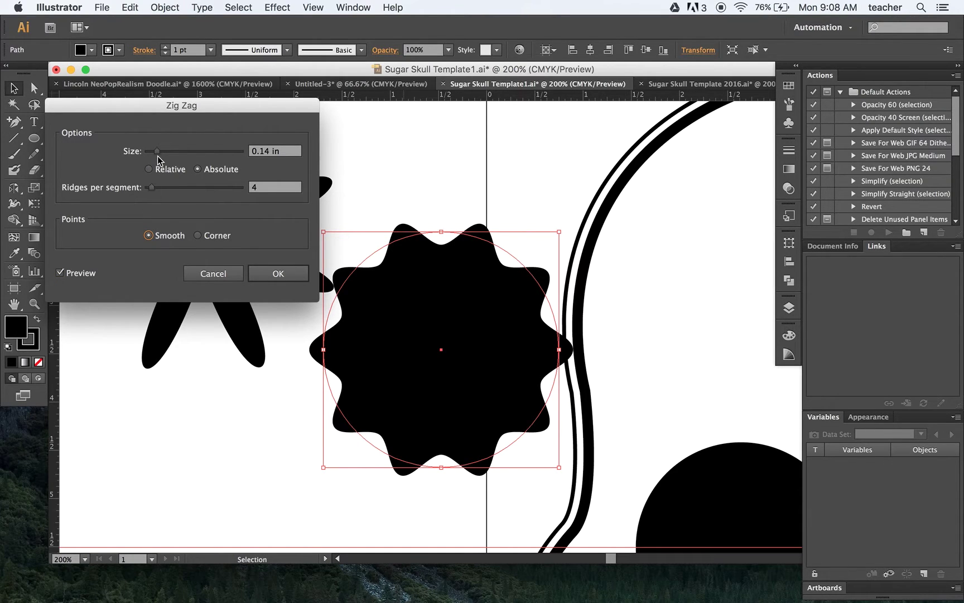
left_click_drag(158, 160, 154, 158)
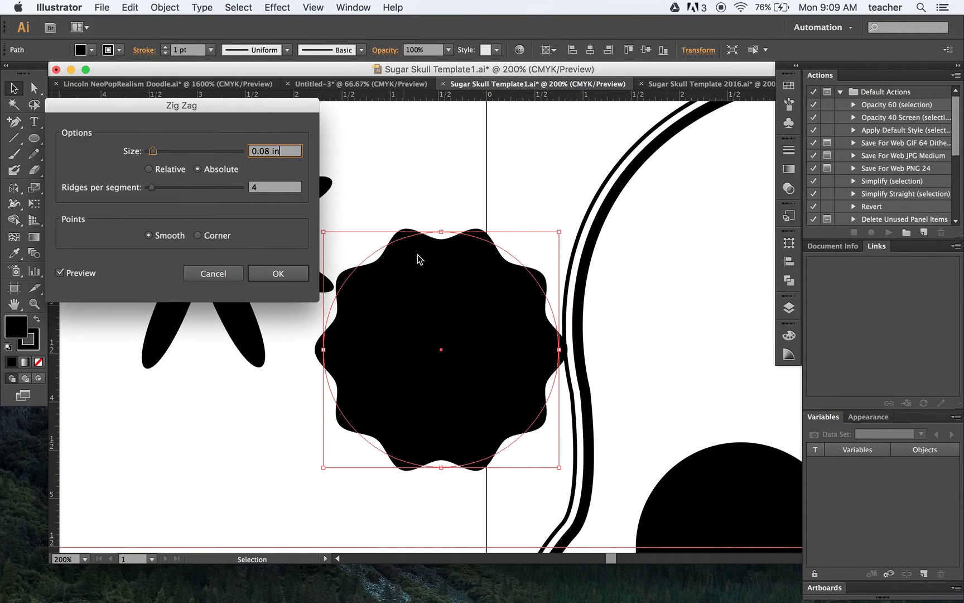
left_click_drag(150, 187, 157, 191)
left_click_drag(155, 155, 152, 154)
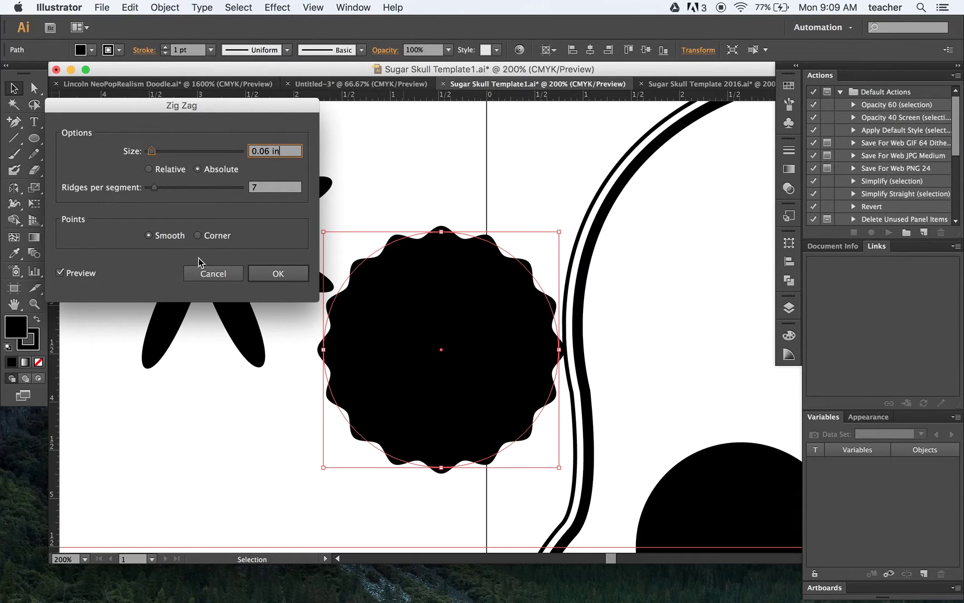
left_click(267, 270)
left_click(285, 387)
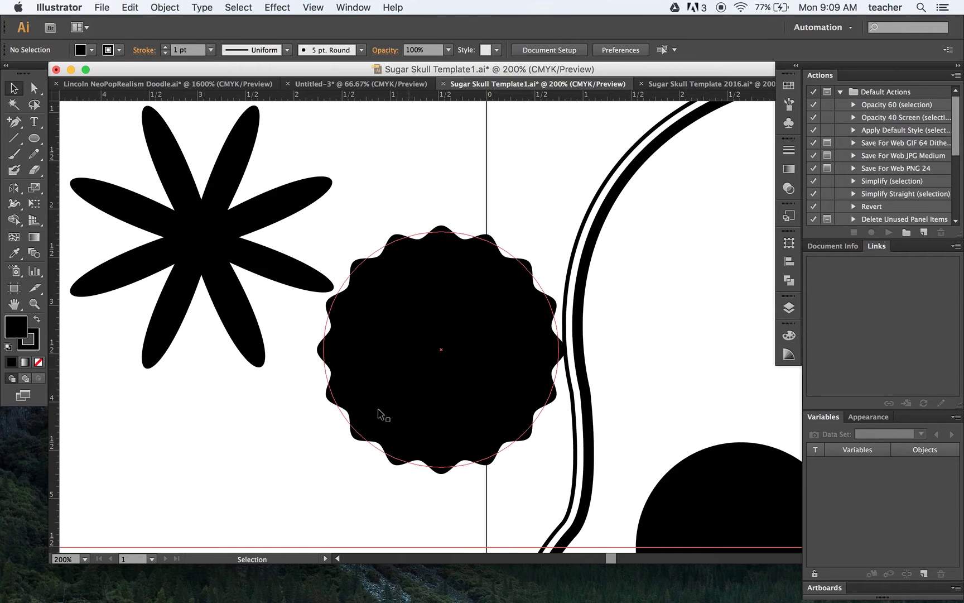
Duplicate the scalloped circle up and right and give the copy a 7 pt white stroke
left_click(469, 277)
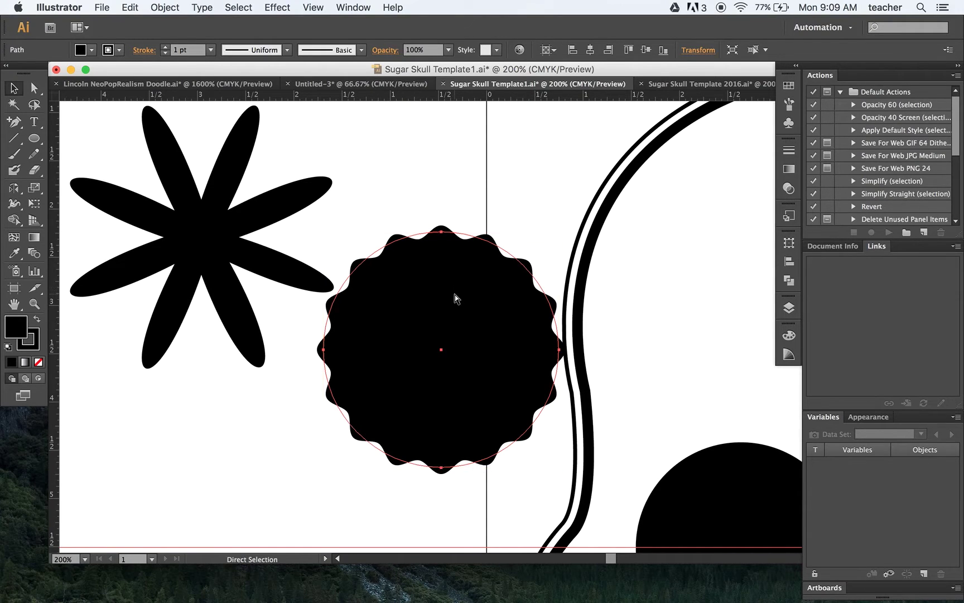
mouse_move(455, 294)
left_mouse_down()
mouse_move(452, 312)
mouse_move(484, 215)
mouse_move(500, 207)
left_mouse_up()
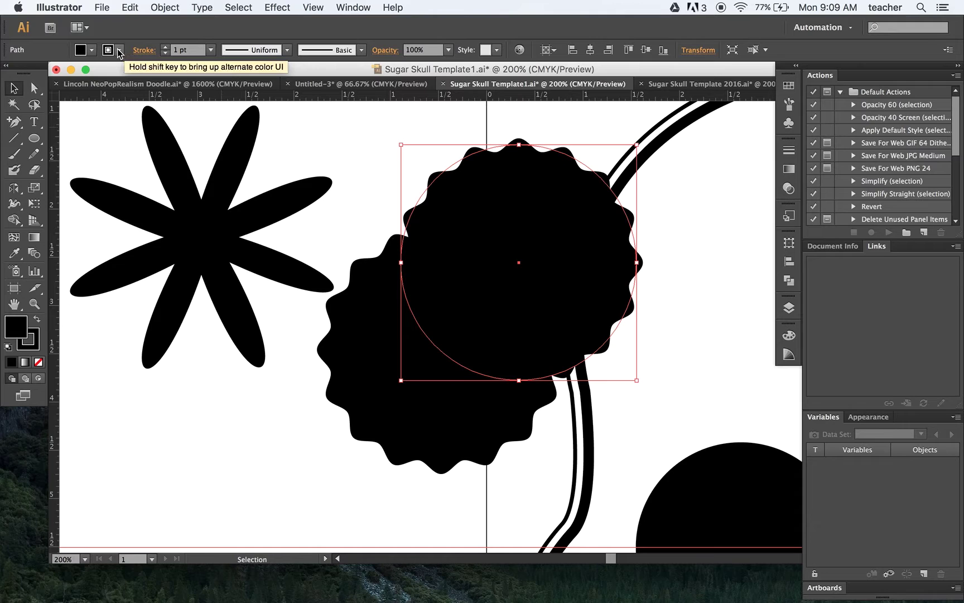
left_click(91, 50)
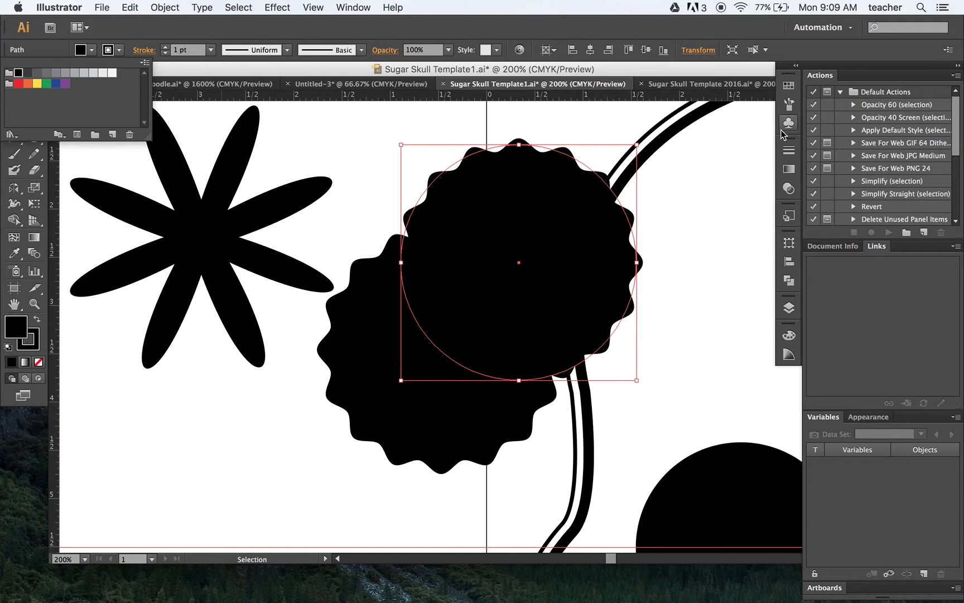
left_click(788, 337)
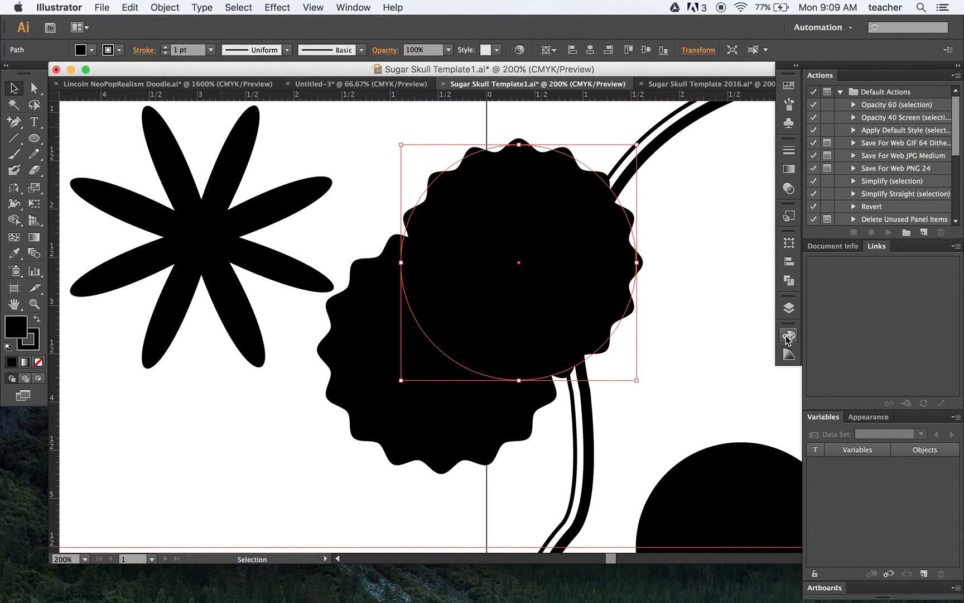
left_click(790, 337)
left_click(633, 365)
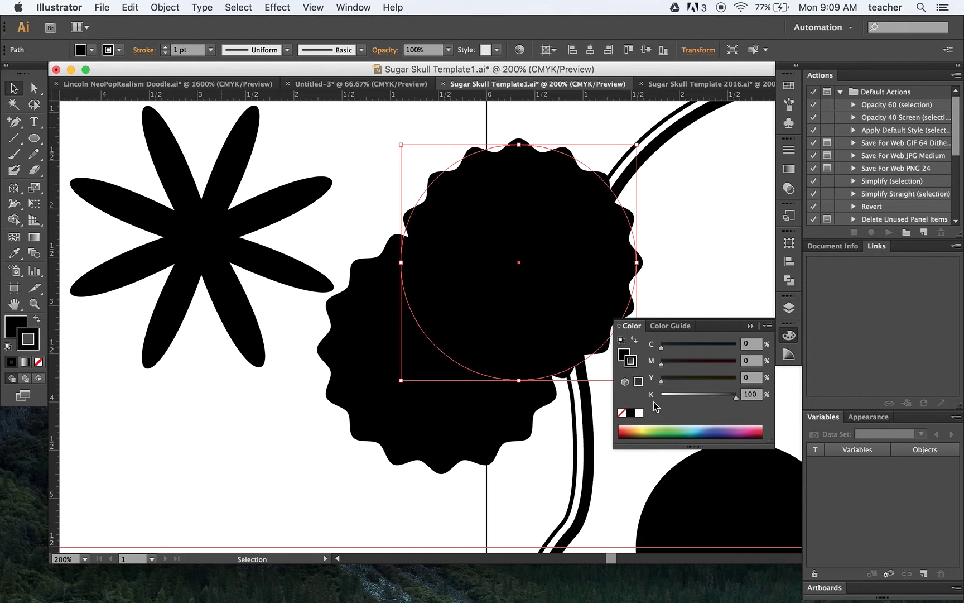
left_click(642, 413)
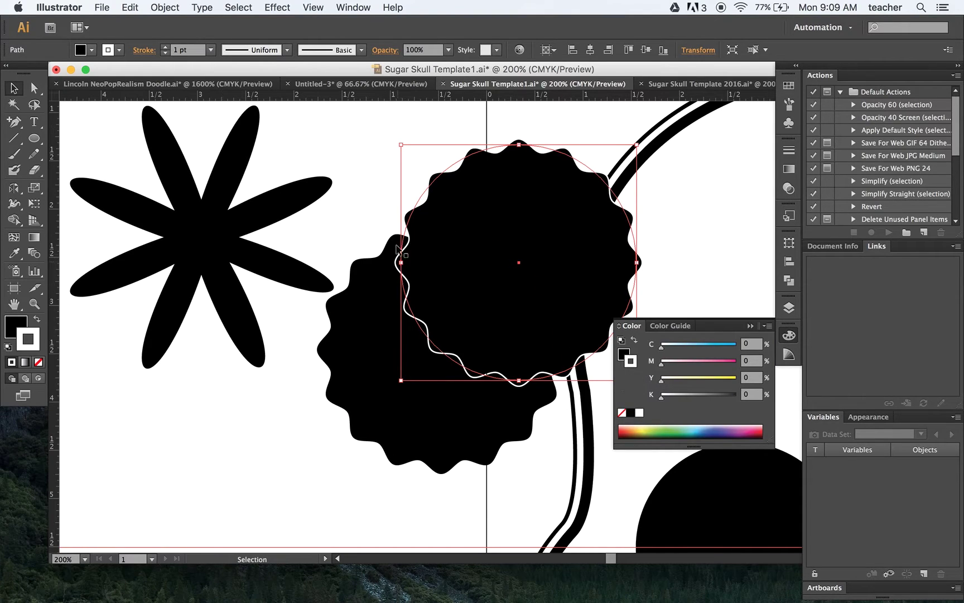
left_click(165, 47)
left_click(165, 47)
left_click(166, 47)
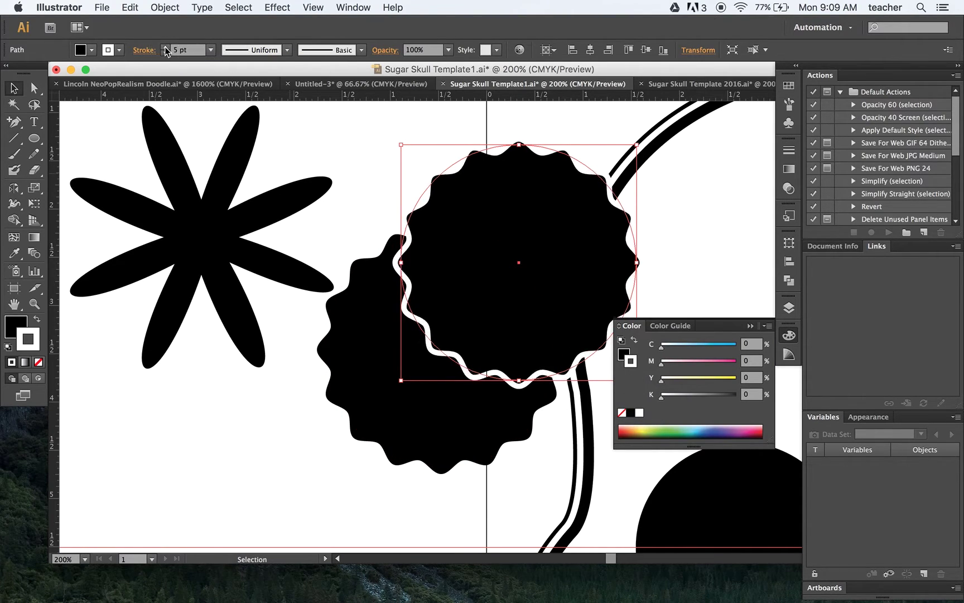
left_click(166, 47)
left_click(165, 47)
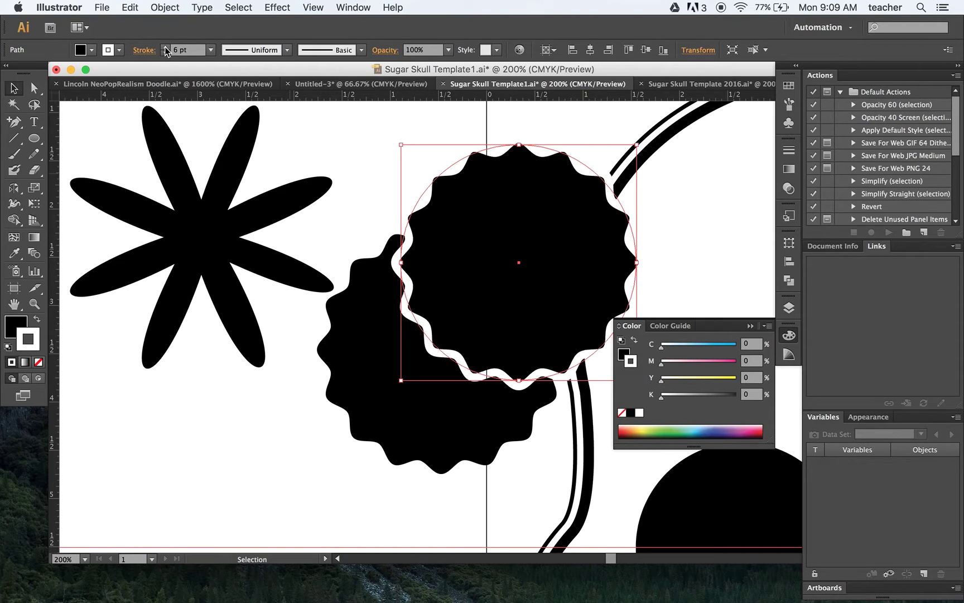
Bring the plain scalloped shape to the front and centre both shapes horizontally
left_click(389, 382)
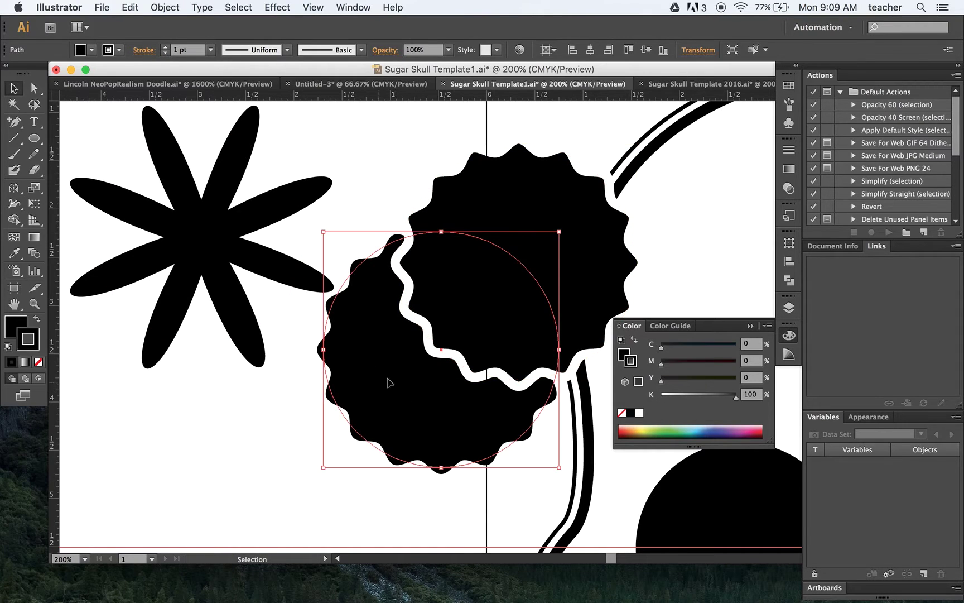
left_click(176, 8)
mouse_move(180, 36)
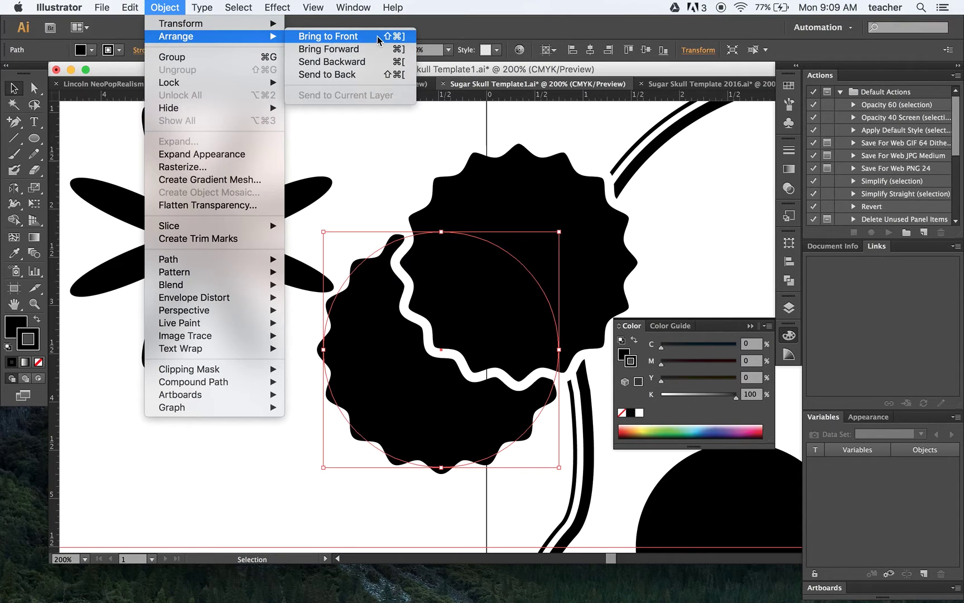
left_click(379, 38)
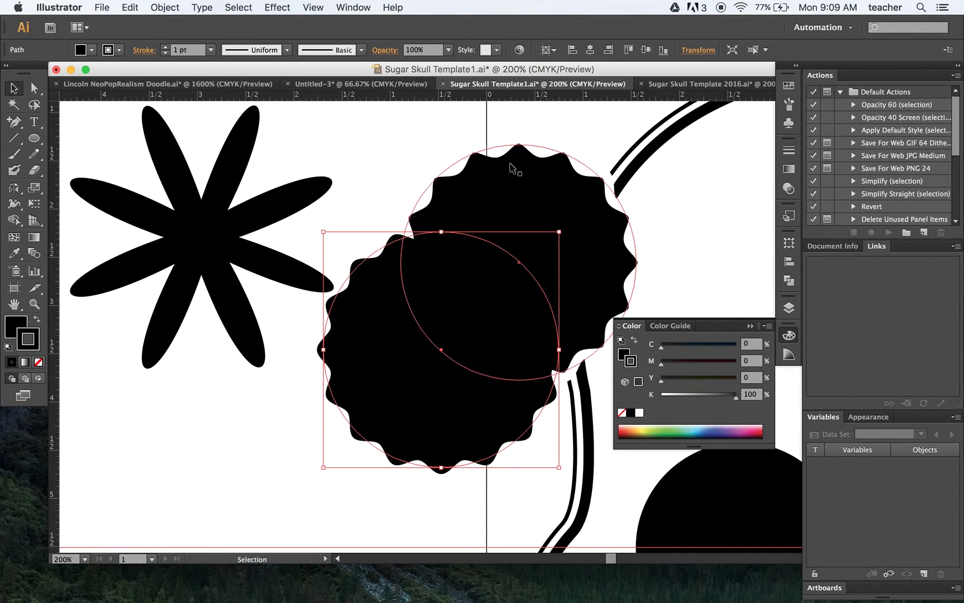
left_click(525, 203, "shift")
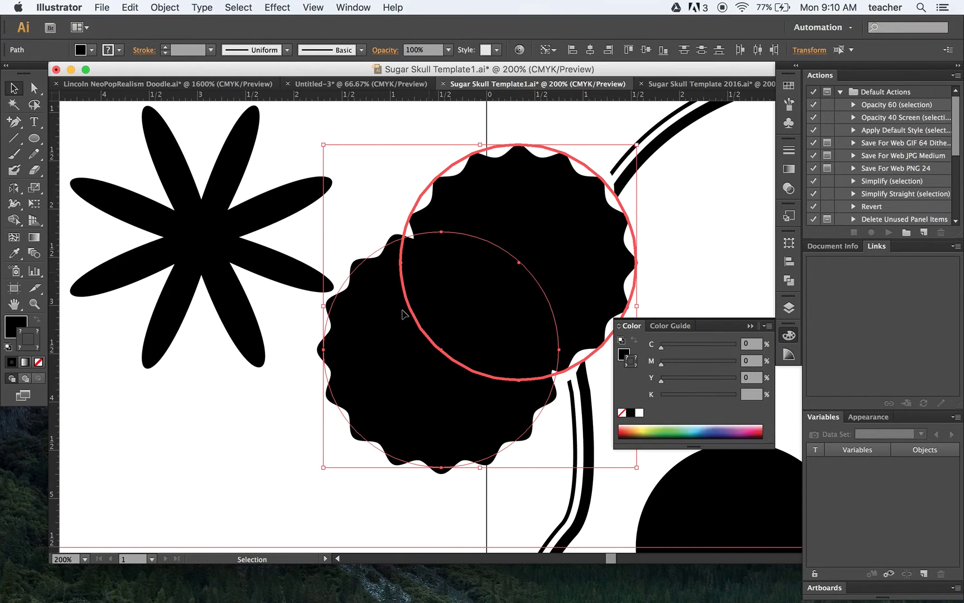
left_click(586, 50)
Centre the two scalloped shapes vertically, move them onto the star, and shift the black one right
left_click(414, 219)
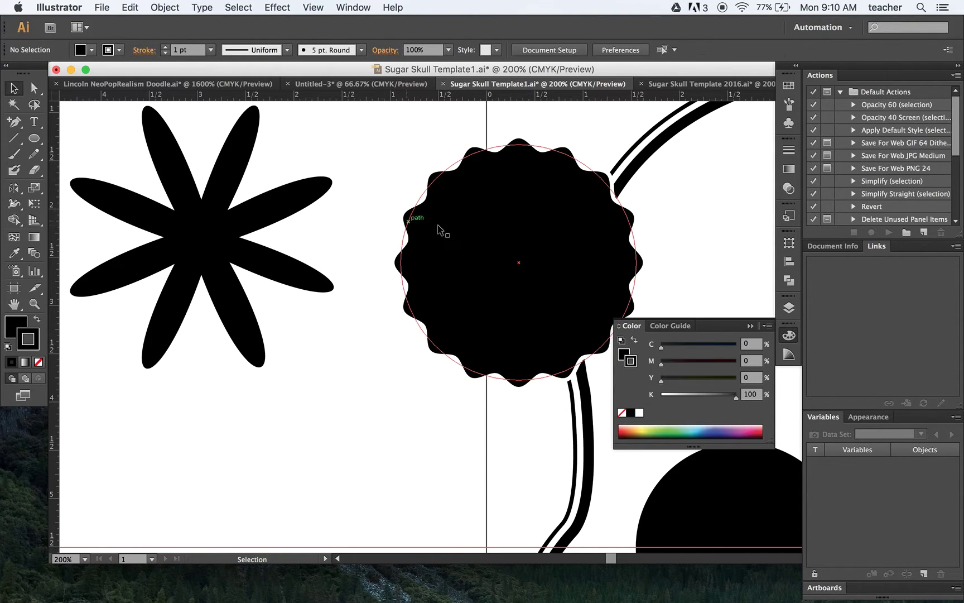
mouse_move(403, 122)
left_mouse_down()
mouse_move(491, 231)
mouse_move(447, 262)
mouse_move(237, 259)
mouse_move(398, 327)
mouse_move(425, 356)
left_mouse_up()
left_click(286, 473)
left_click_drag(352, 415, 398, 416)
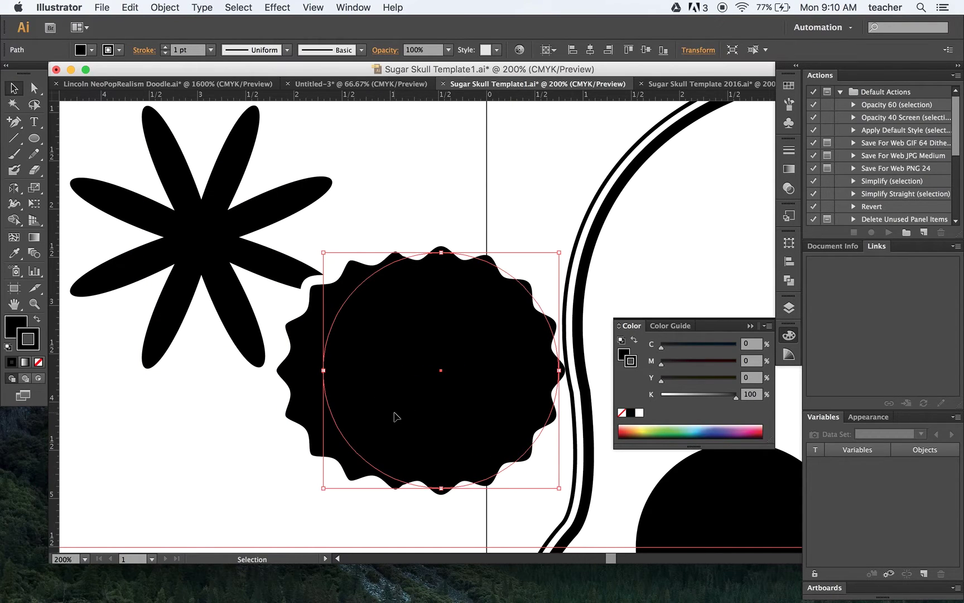
Paste a copy behind the white-outlined shape with a black stroke of about 16 pt
left_click(301, 309)
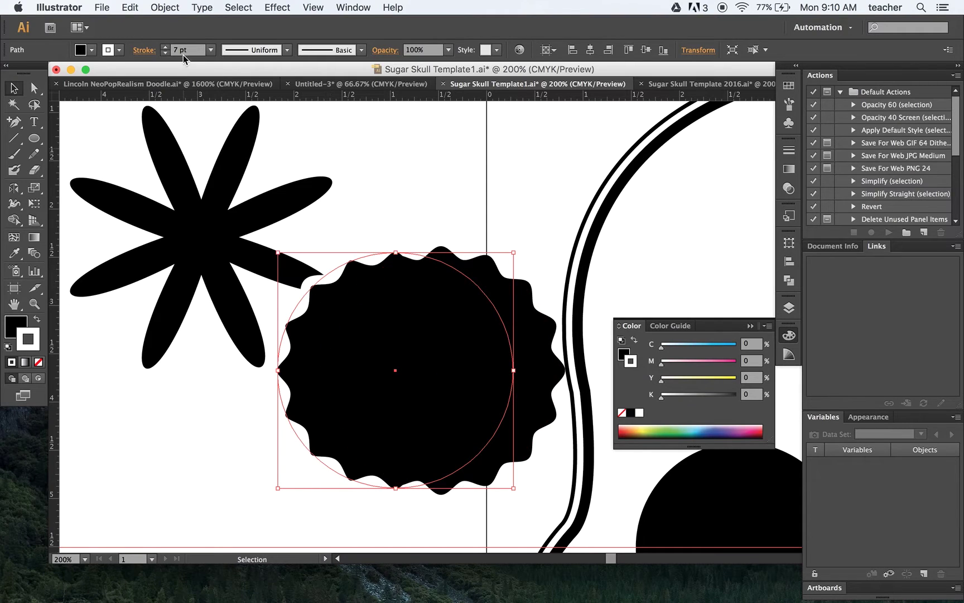
left_click(142, 8)
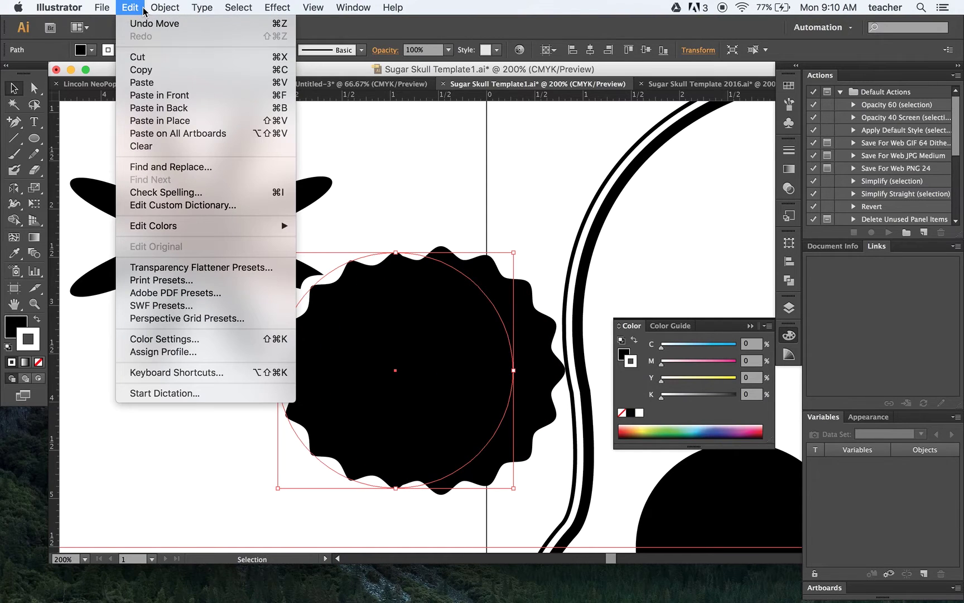
left_click(221, 107)
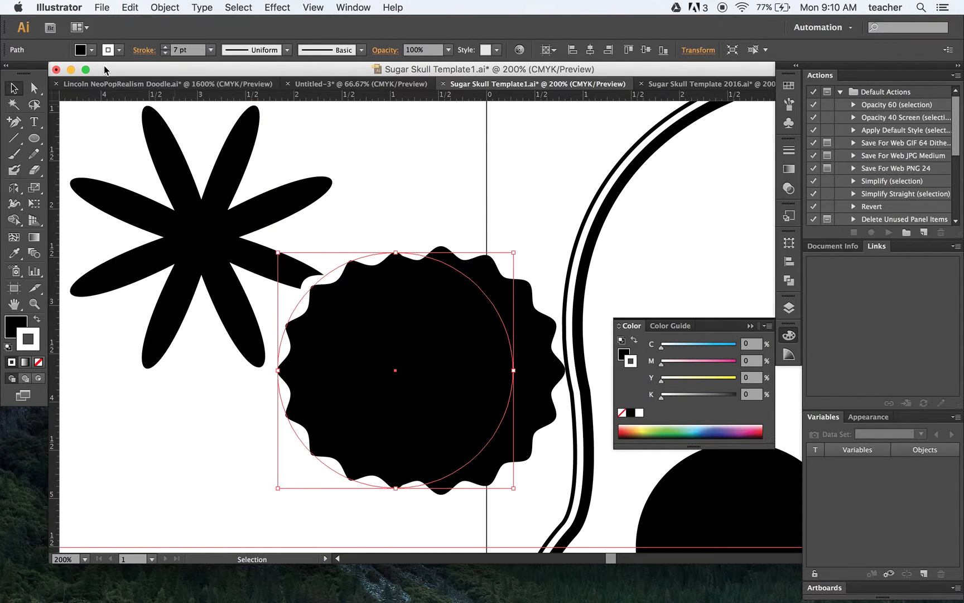
left_click(86, 54)
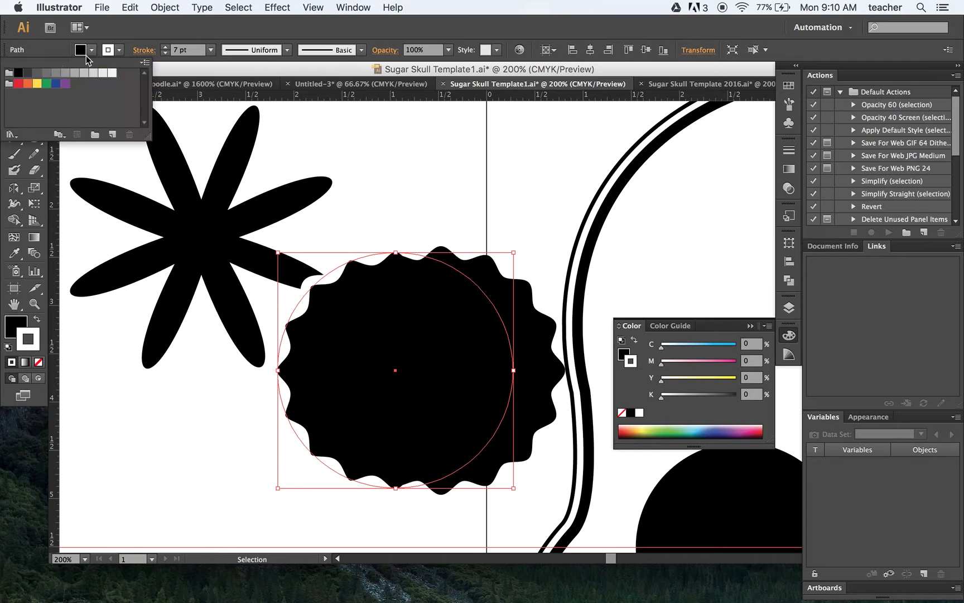
left_click(17, 73)
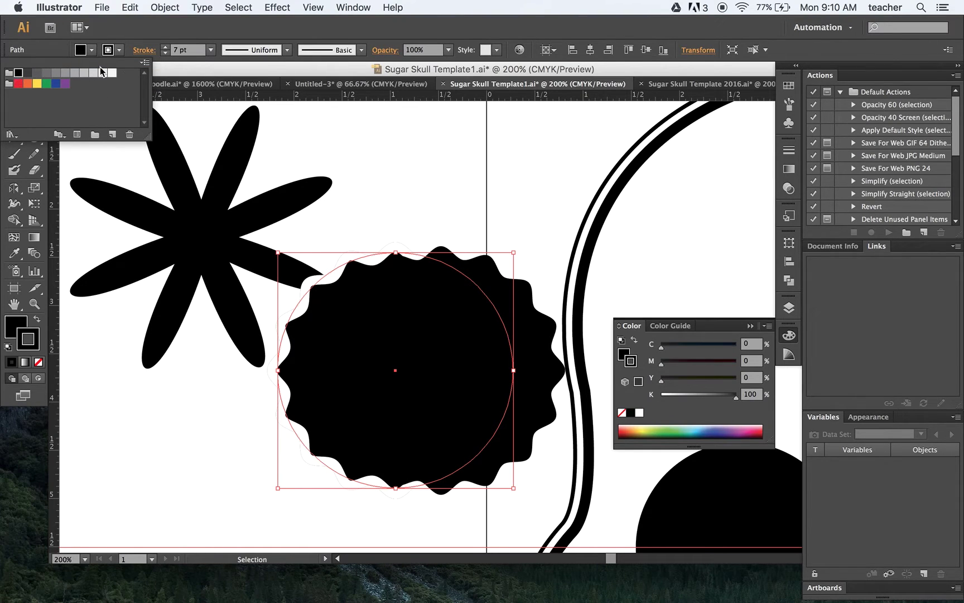
left_click(165, 47)
left_click(165, 47)
left_click(165, 47)
left_click(165, 46)
left_click(165, 47)
left_click(165, 47)
left_click(165, 47)
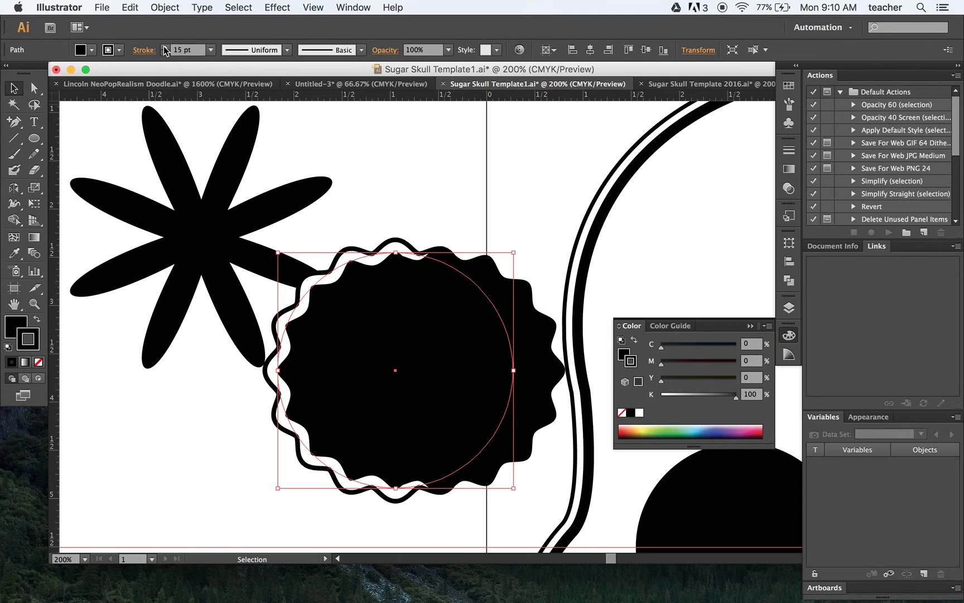
left_click(165, 47)
left_click(165, 47)
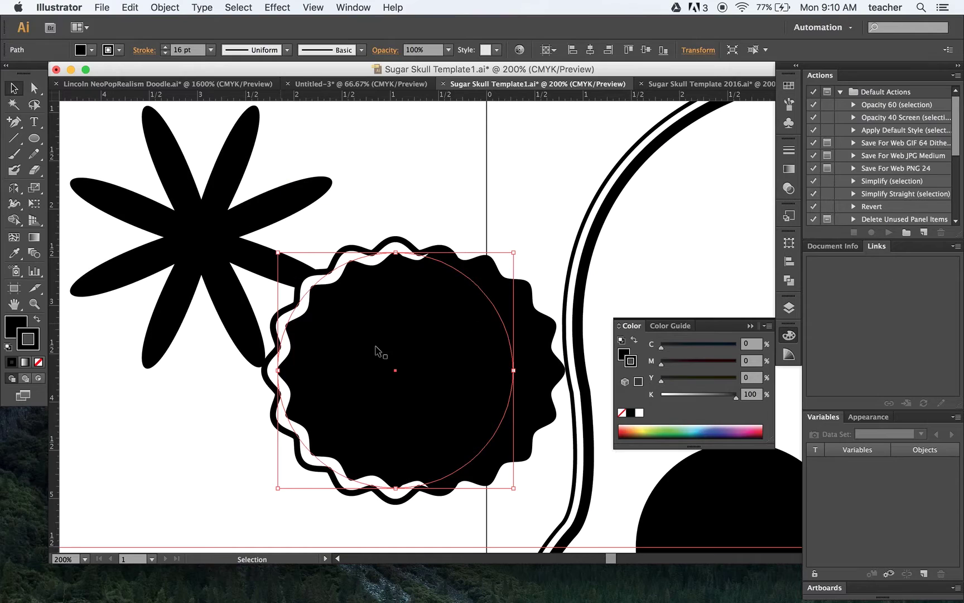
left_click_drag(528, 334, 496, 352)
Move the eight-petal star onto the rosette's centre, fill it white with a 5 pt outline
left_click(539, 471)
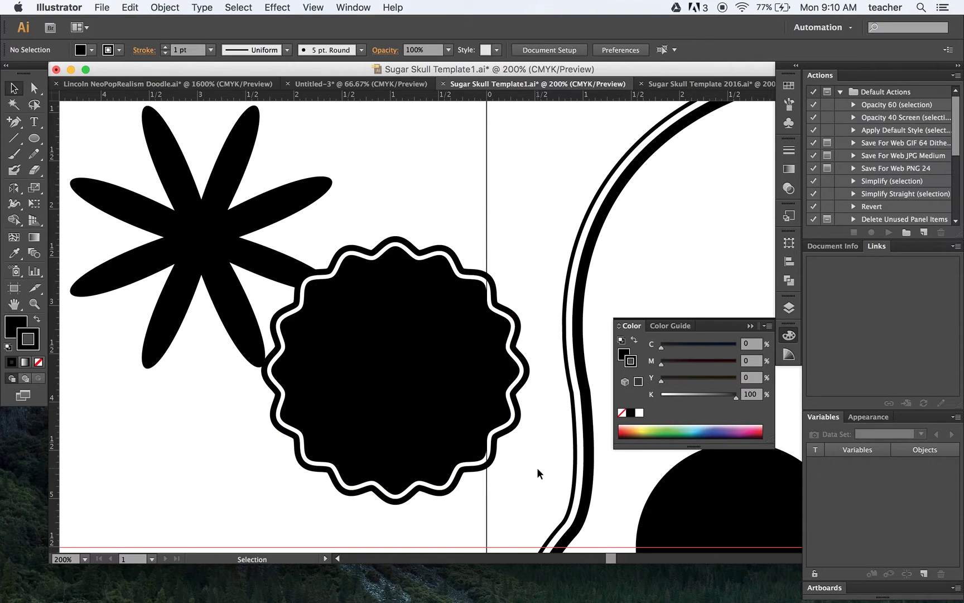
left_click(215, 243)
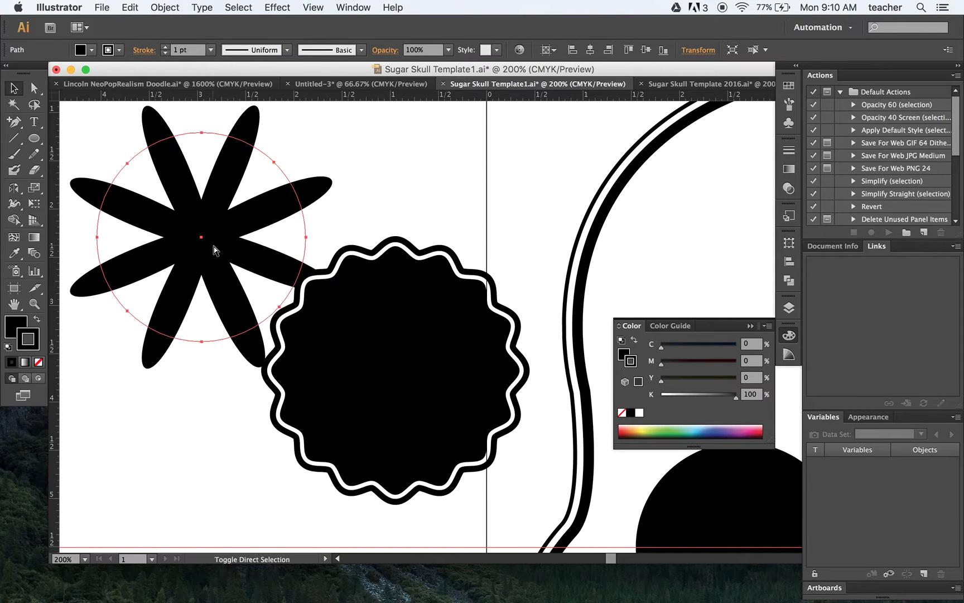
left_click_drag(221, 253, 414, 390)
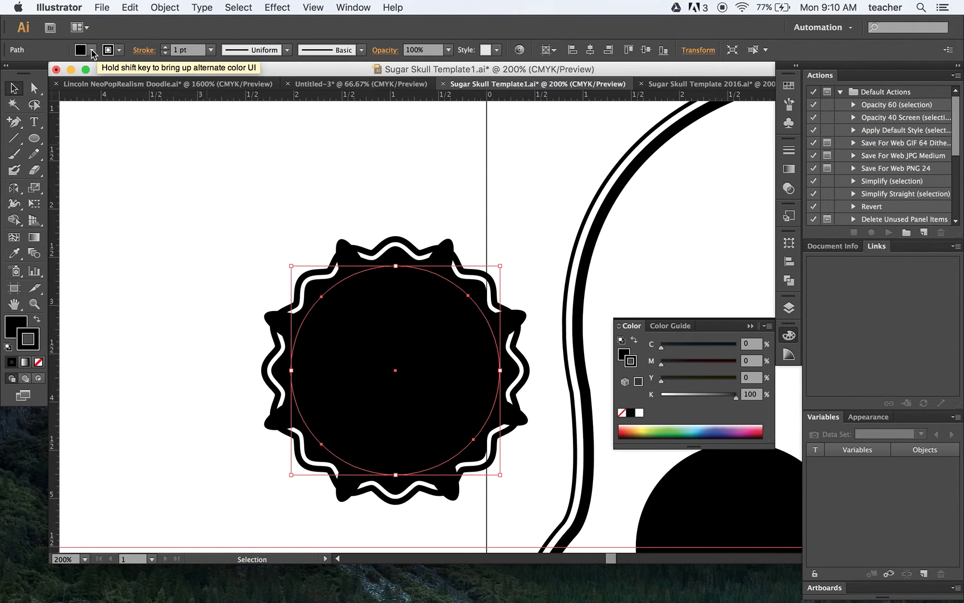
left_click(81, 50)
left_click(28, 72)
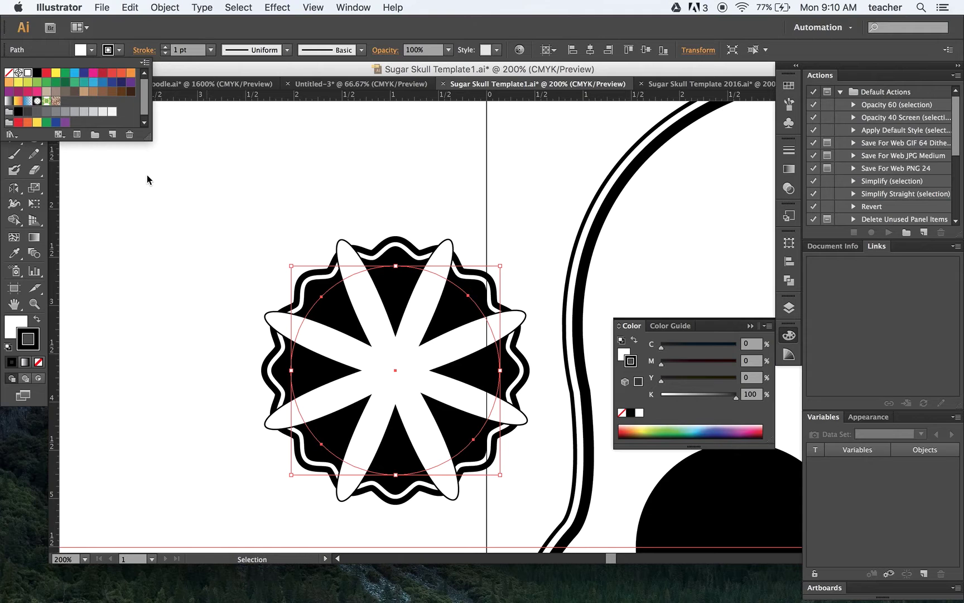
left_click(165, 47)
left_click(165, 48)
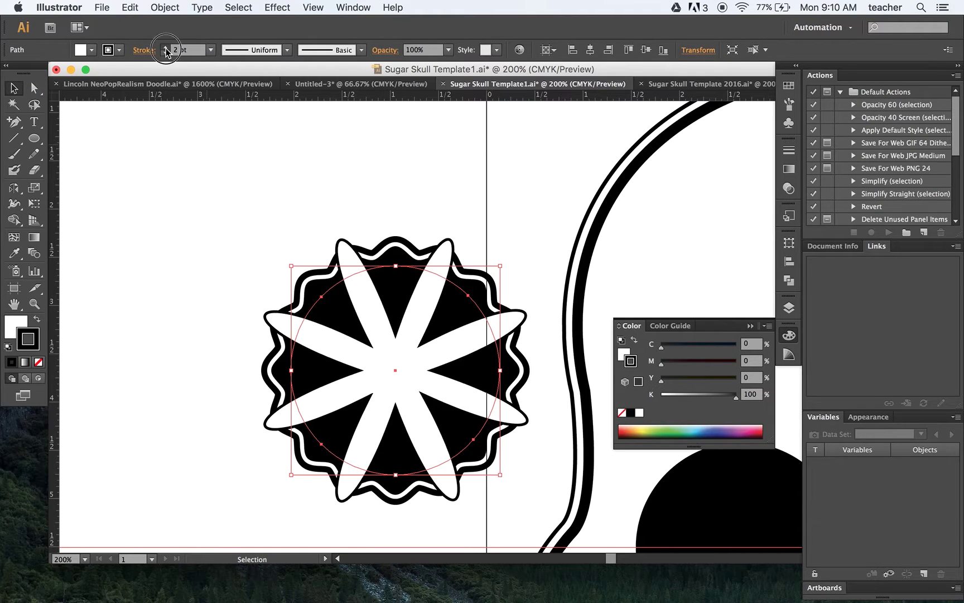
left_click(166, 48)
left_click(165, 47)
left_click(70, 133)
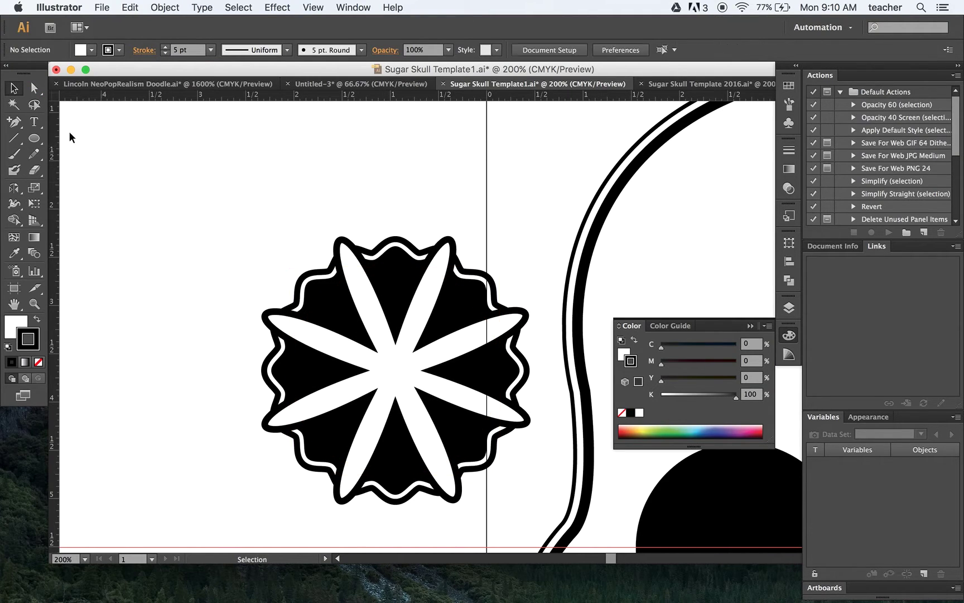
Draw a small circle at the flower's centre and make it solid black with no outline
left_click(37, 138)
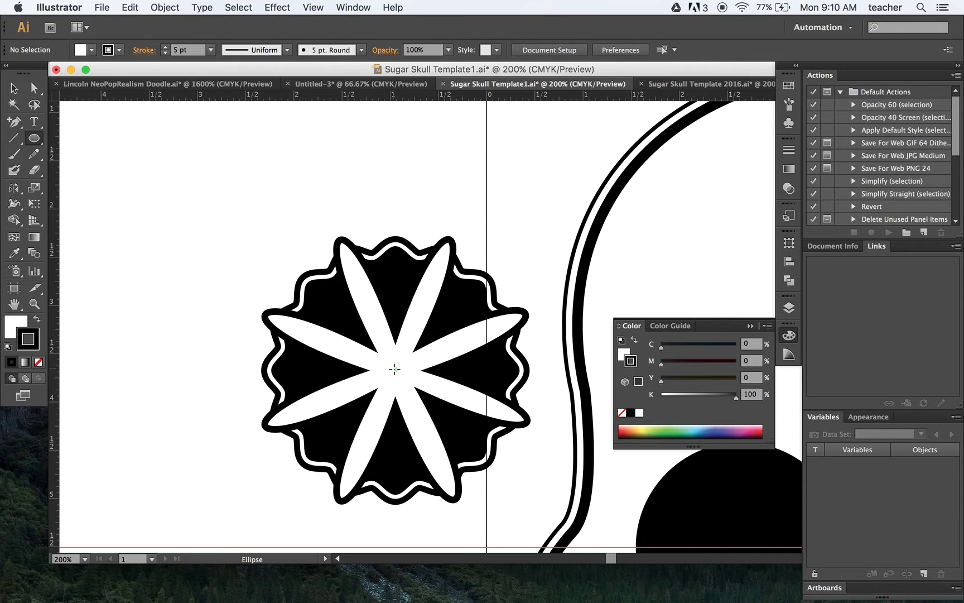
mouse_move(396, 371)
left_mouse_down()
mouse_move(430, 398)
mouse_move(405, 379)
left_mouse_up()
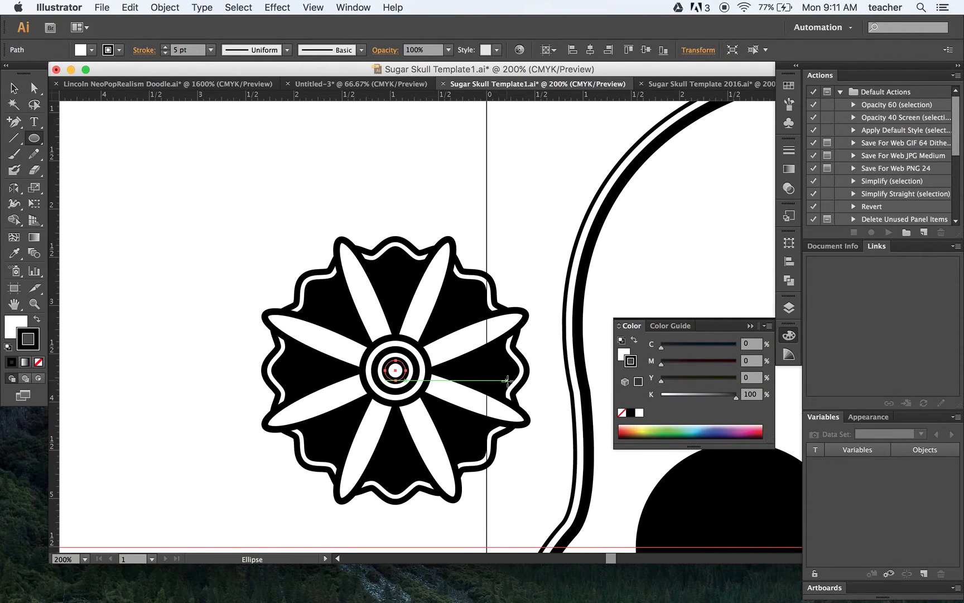
key("shift+x")
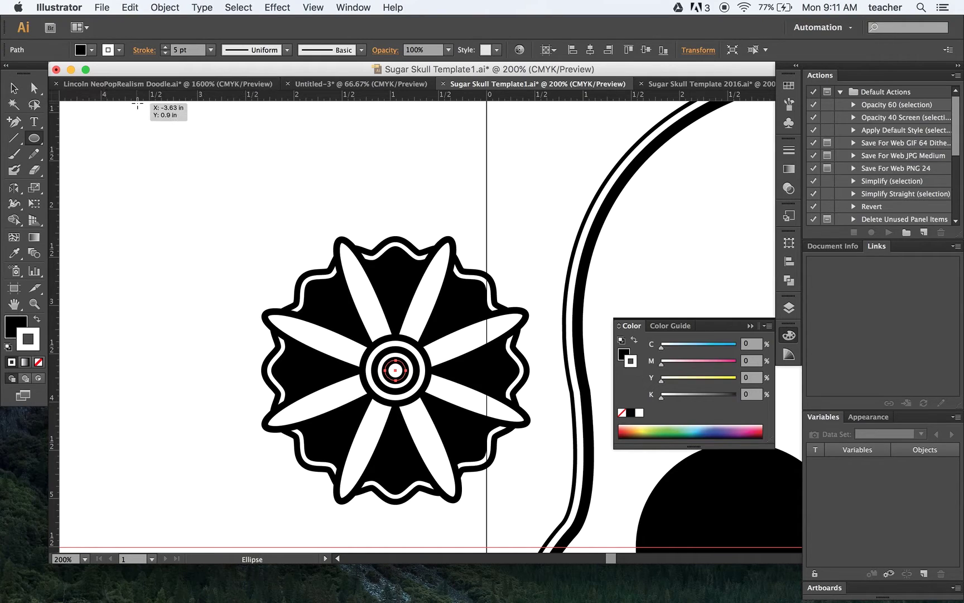
left_click(83, 49)
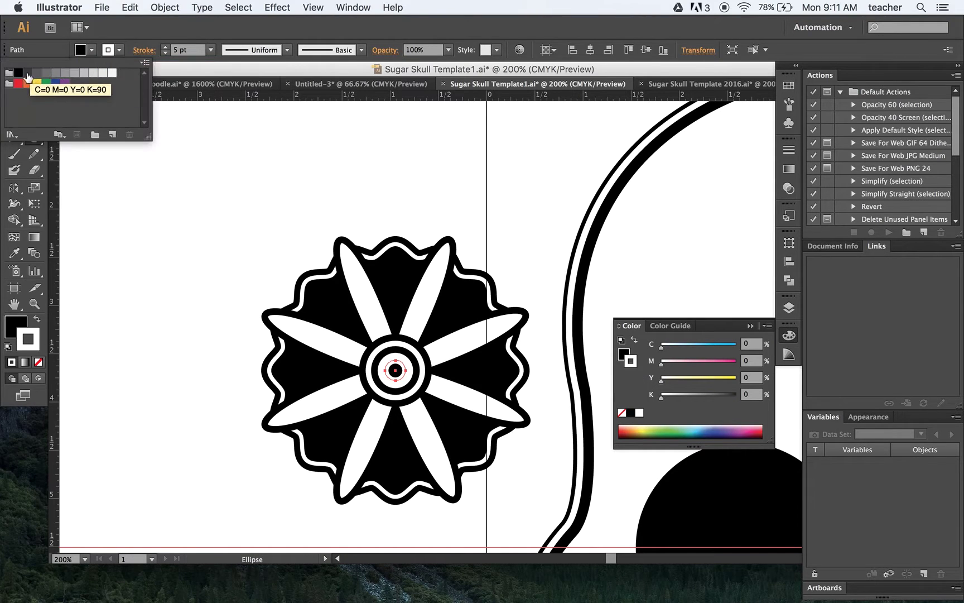
left_click(38, 361)
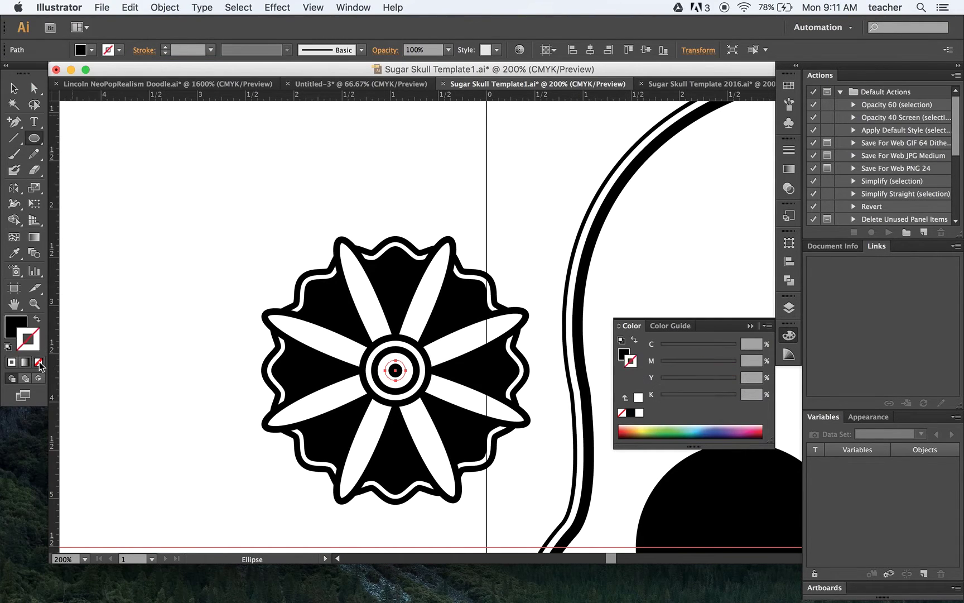
left_click(6, 84)
left_click(211, 198)
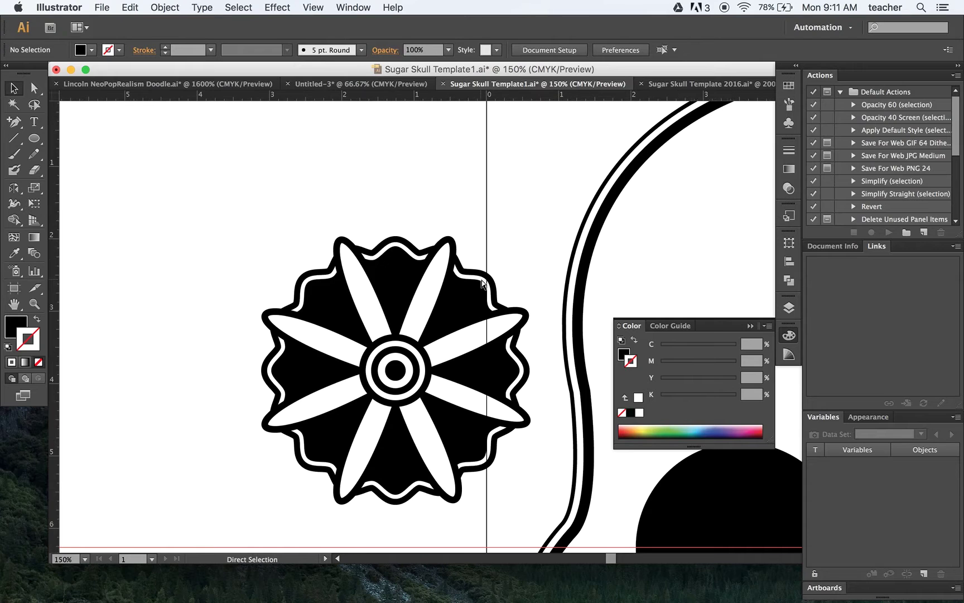
Reset to default fill and stroke, then move the whole flower onto the large black circle
scroll(488, 327, "down", 1)
left_click(446, 315)
key("super+shift+a")
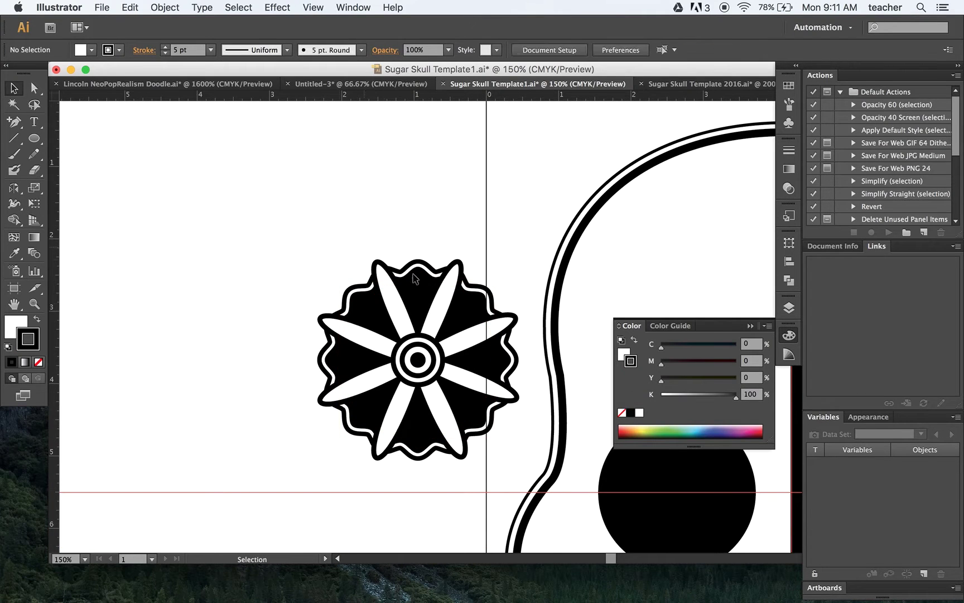
left_click(747, 326)
scroll(626, 344, "down", 5)
scroll(538, 231, "right", 3)
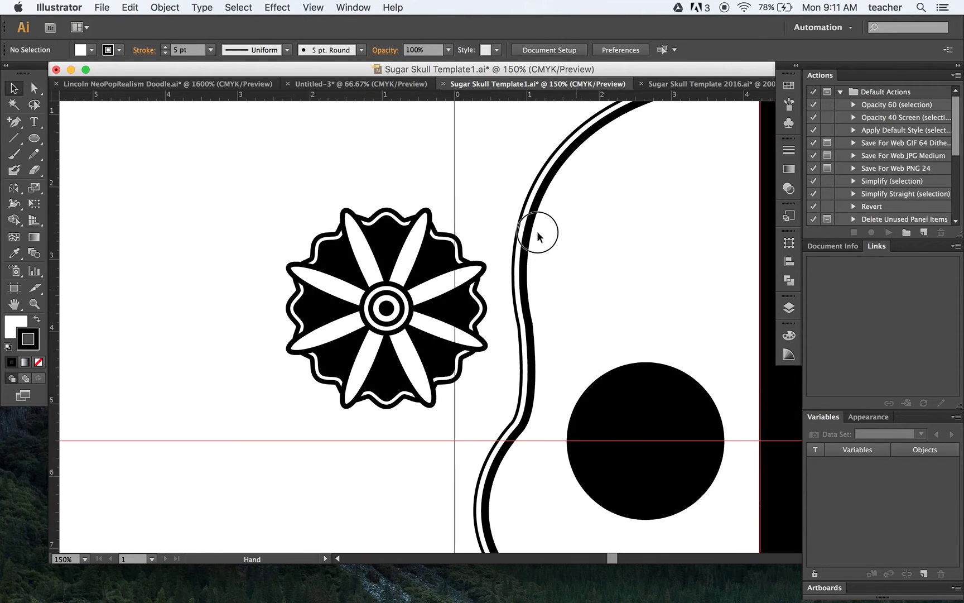
left_click_drag(384, 282, 399, 333)
left_click_drag(340, 246, 592, 377)
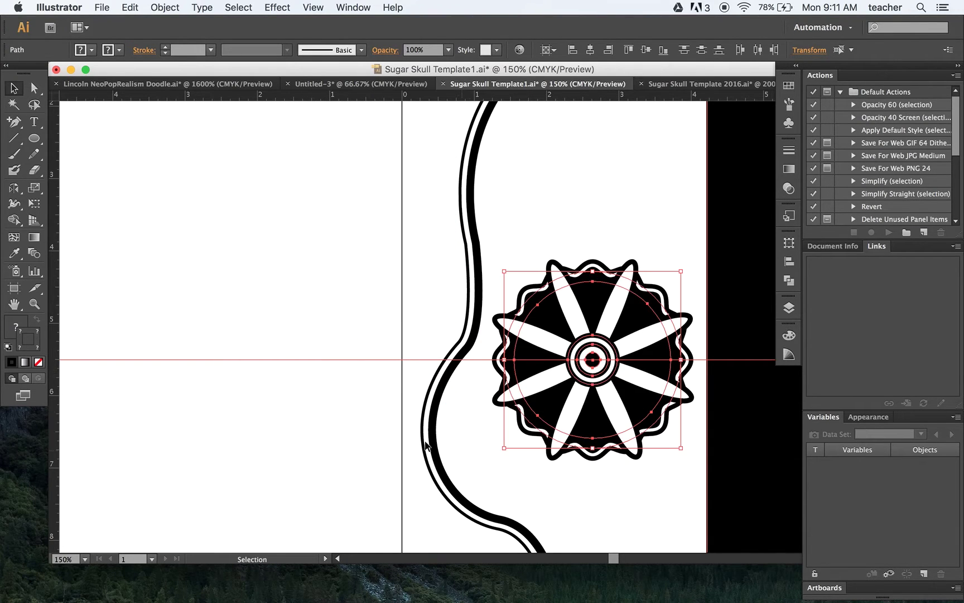
left_click(291, 294)
Paste a copy of the petal shape in front and rotate it into the gaps between petals
left_click(623, 309)
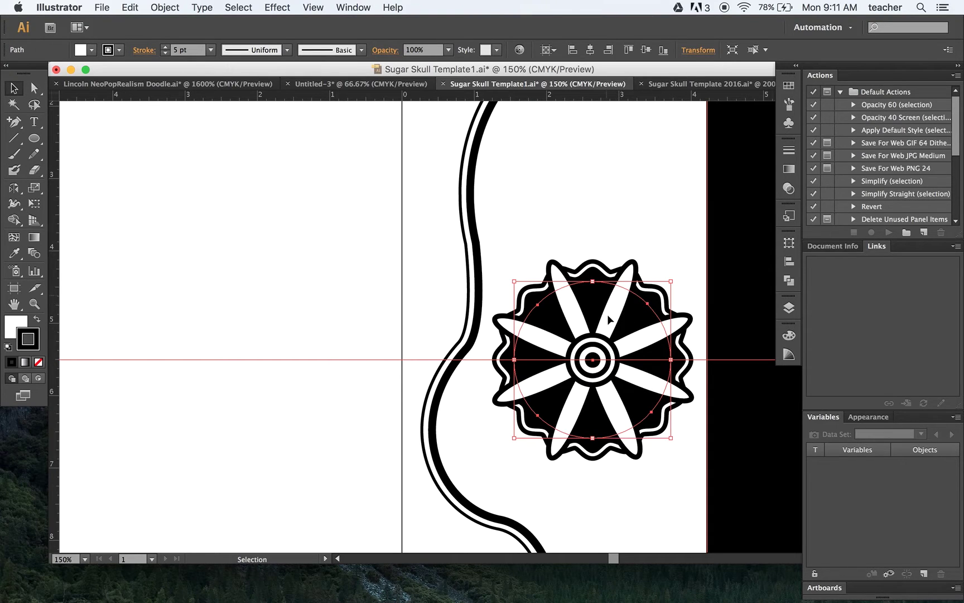
key("a")
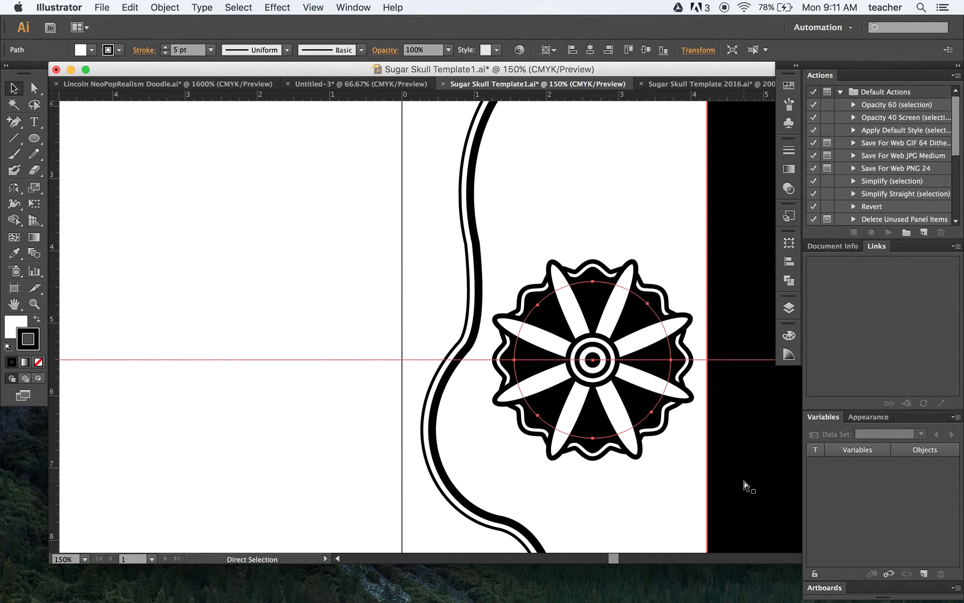
left_click(102, 7)
mouse_move(130, 7)
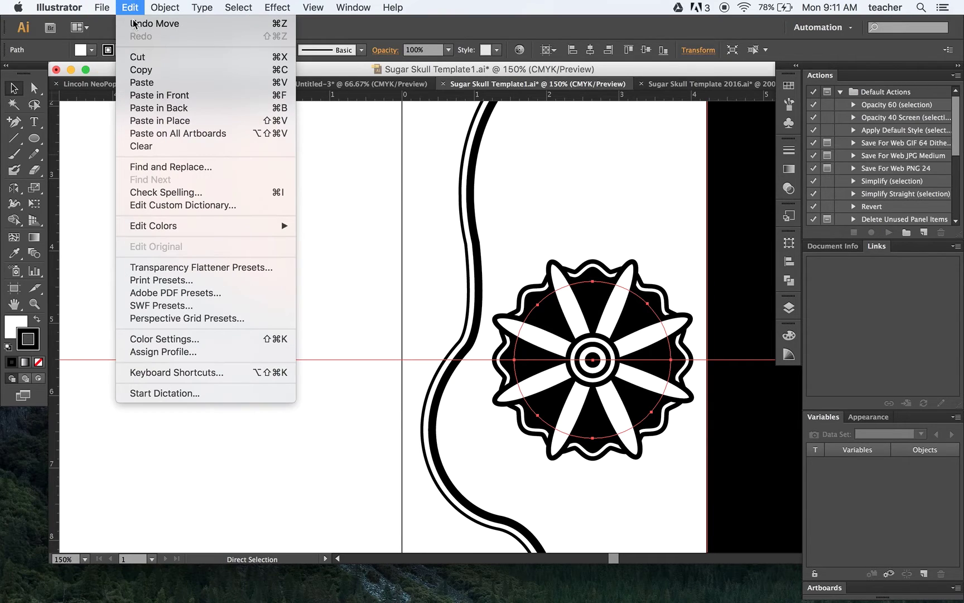
left_click(177, 97)
key("v")
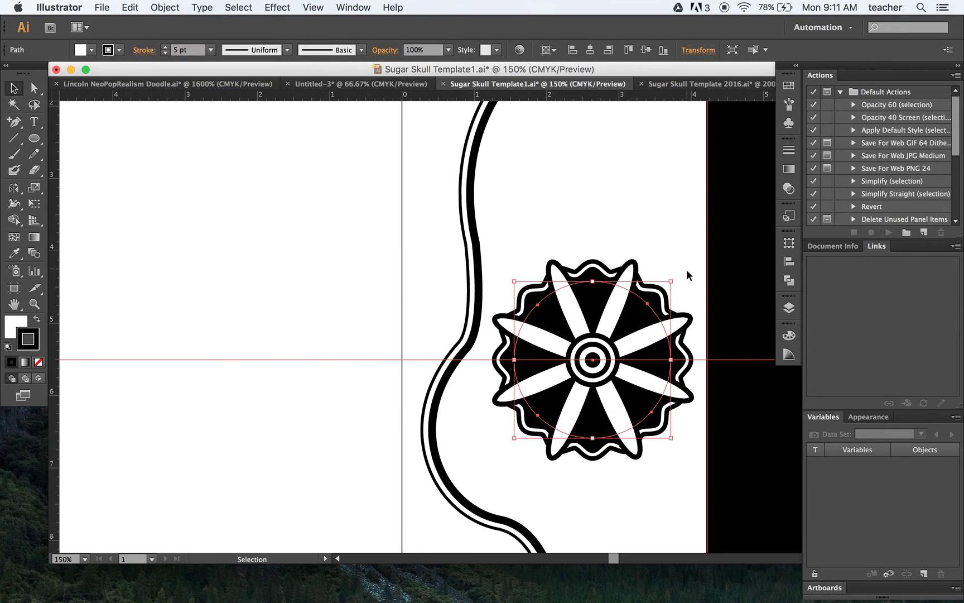
mouse_move(676, 274)
left_mouse_down()
mouse_move(635, 259)
mouse_move(625, 273)
left_mouse_up()
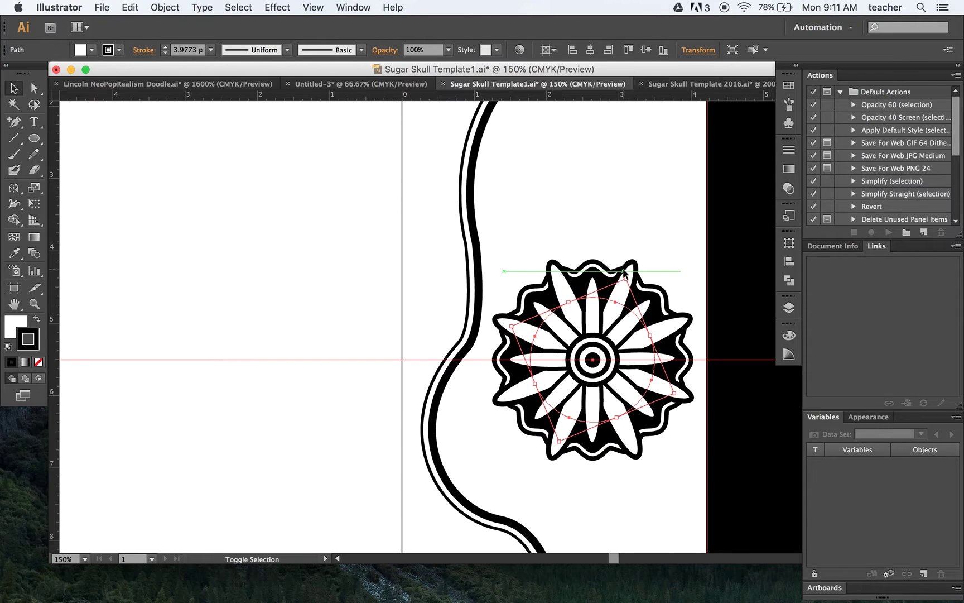
left_click(319, 221)
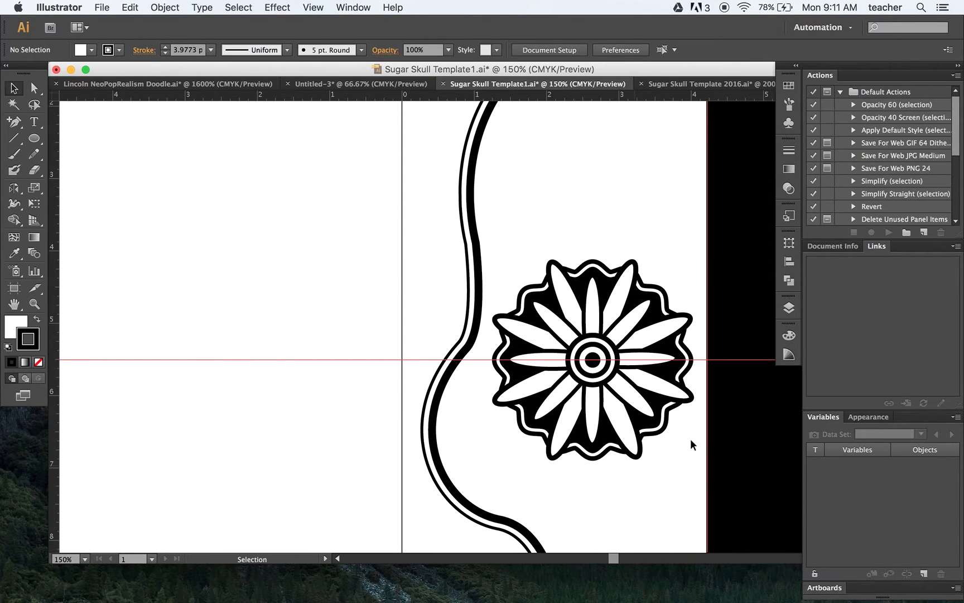
Draw a circle left of the flower and make it solid black
left_click(36, 141)
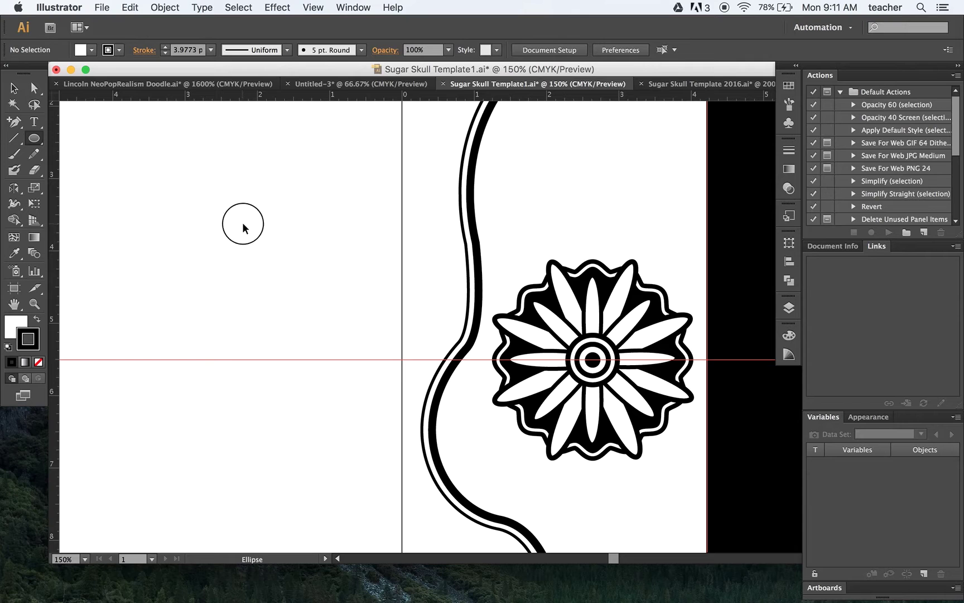
mouse_move(243, 224)
left_mouse_down()
mouse_move(370, 329)
mouse_move(386, 355)
left_mouse_up()
key("shift+x")
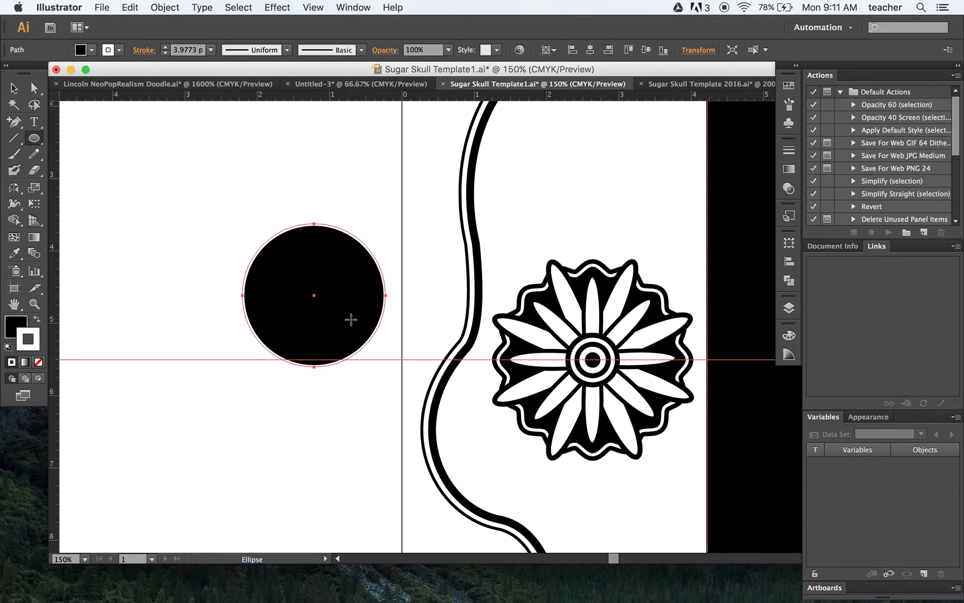
left_click(38, 362)
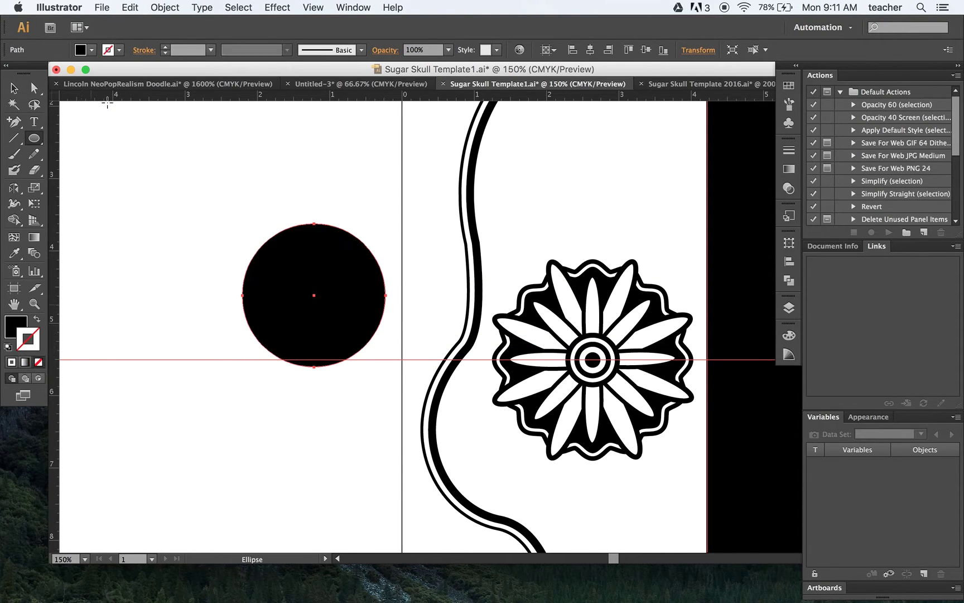
Give the new circle a black outline with a 15 pt stroke weight
left_click(119, 49)
left_click(18, 73)
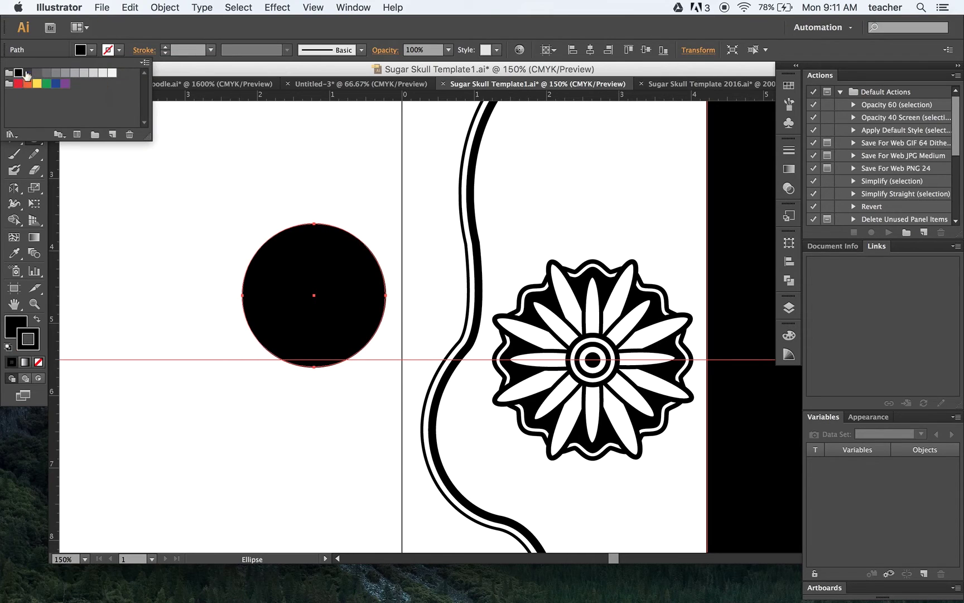
left_click(165, 47)
left_click(165, 48)
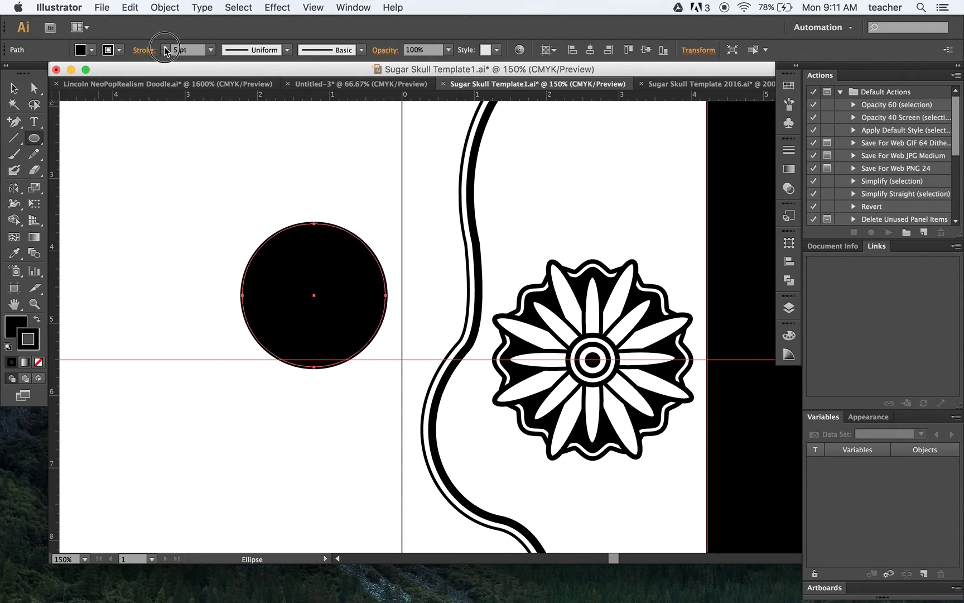
left_click(165, 47)
left_click(165, 48)
left_click(165, 48)
left_click(165, 47)
left_click(165, 48)
left_click(165, 47)
left_click(165, 47)
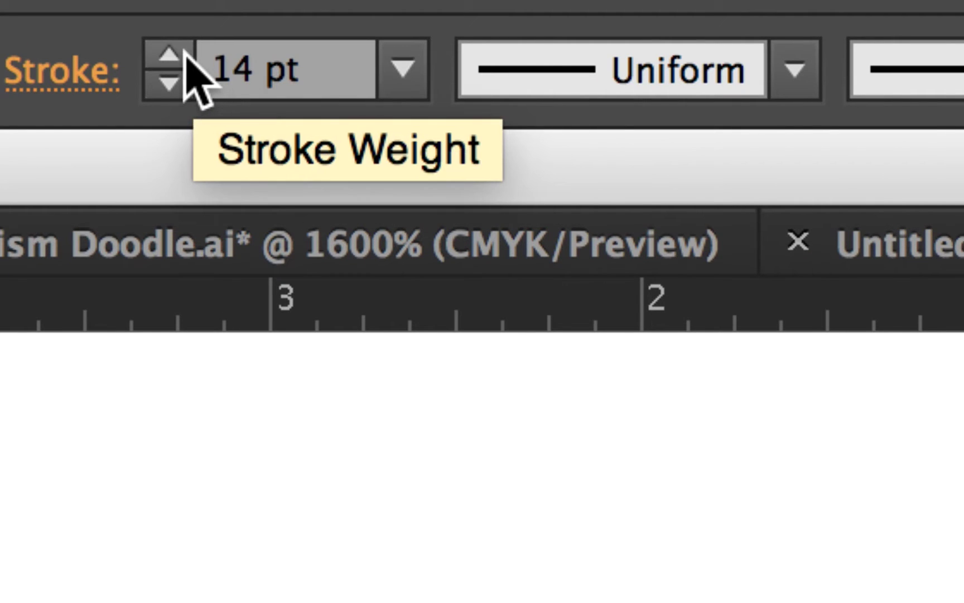
left_click(166, 48)
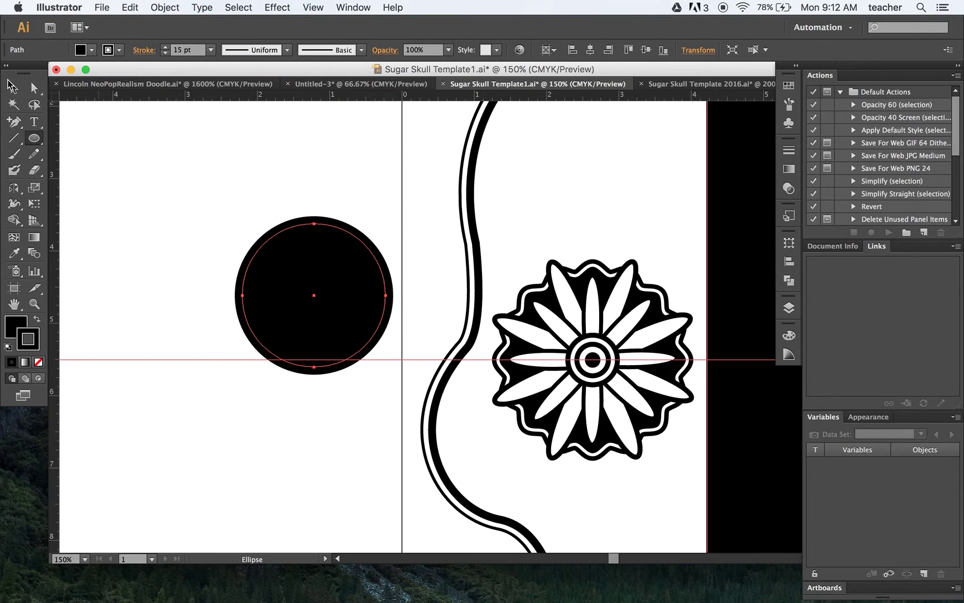
key("v")
left_click(172, 125)
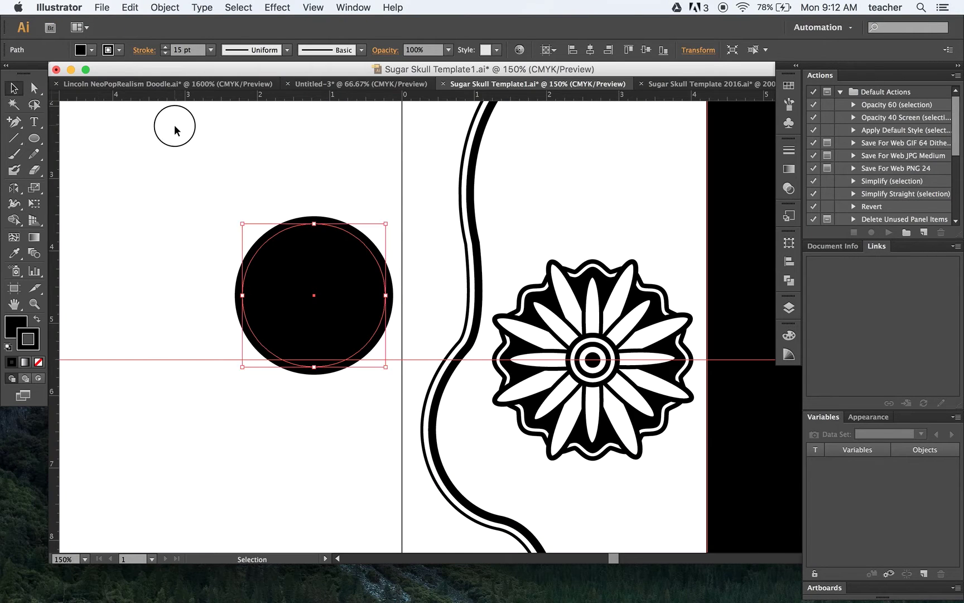
left_click(353, 8)
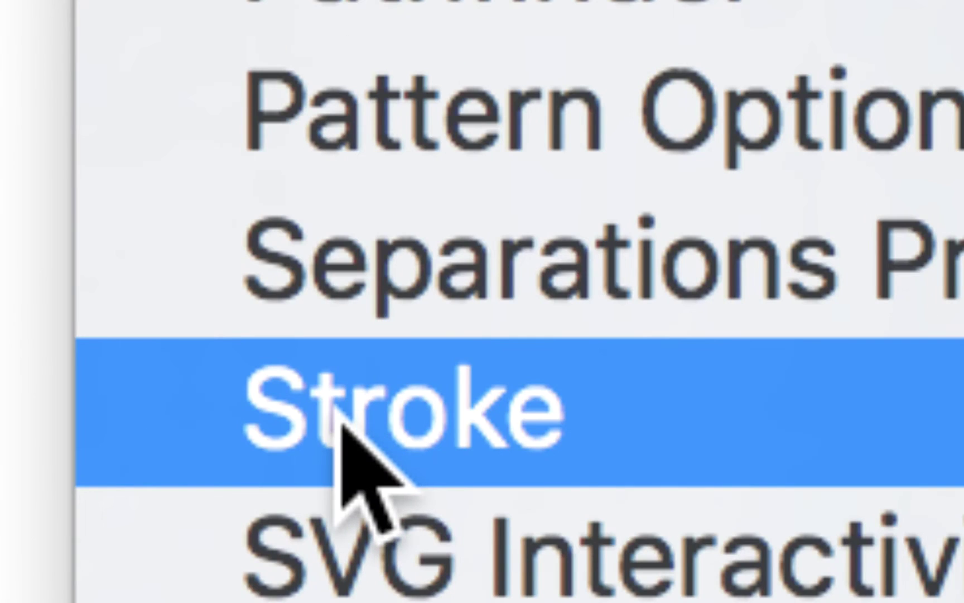
Float the Stroke panel with full options shown beside the selected black circle
left_click(353, 426)
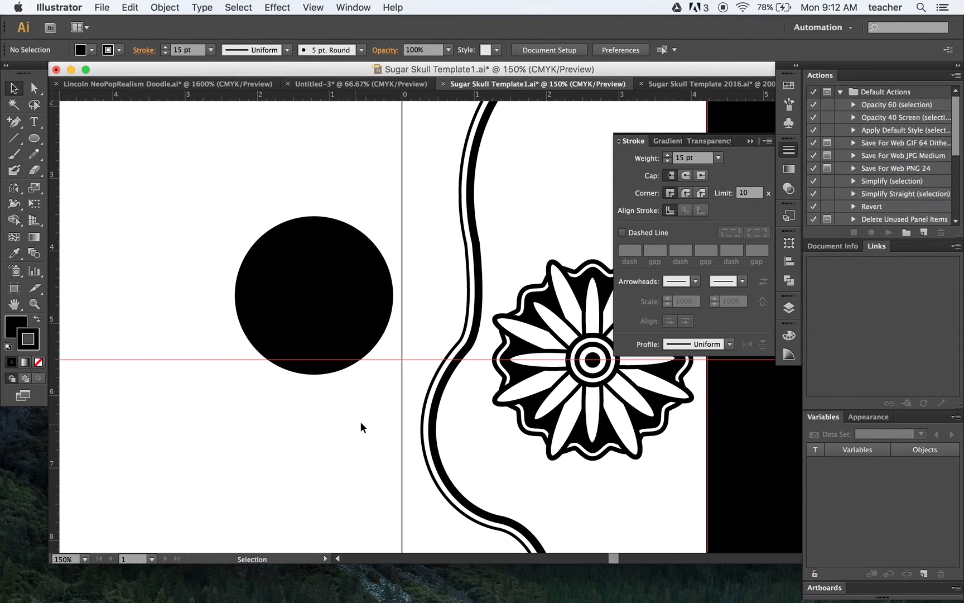
mouse_move(642, 143)
left_mouse_down()
mouse_move(201, 168)
mouse_move(65, 216)
mouse_move(26, 250)
left_mouse_up()
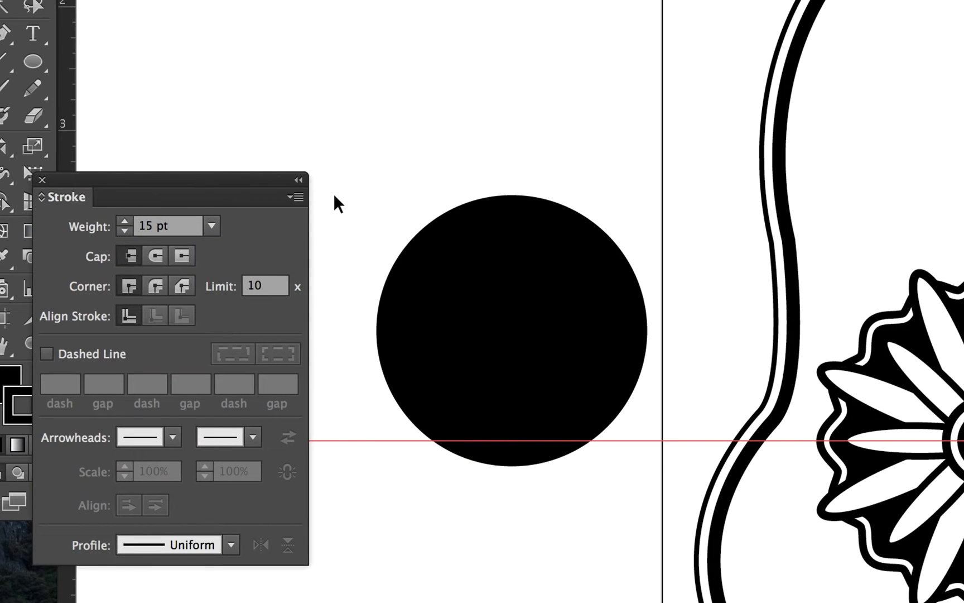
left_click(297, 198)
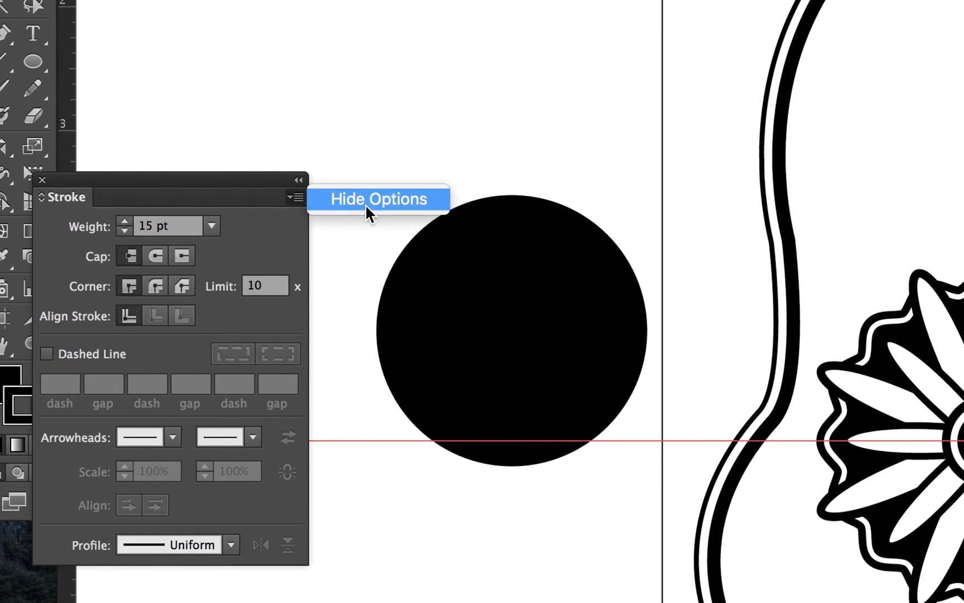
left_click(366, 203)
left_click(298, 199)
left_click(336, 200)
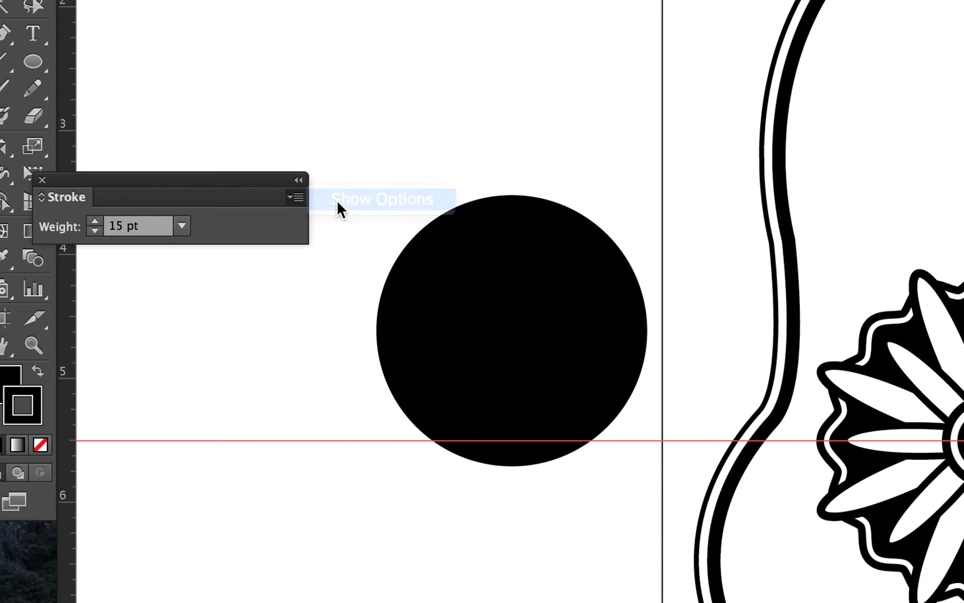
mouse_move(224, 183)
left_mouse_down()
mouse_move(336, 86)
mouse_move(323, 64)
left_mouse_up()
left_click(533, 306)
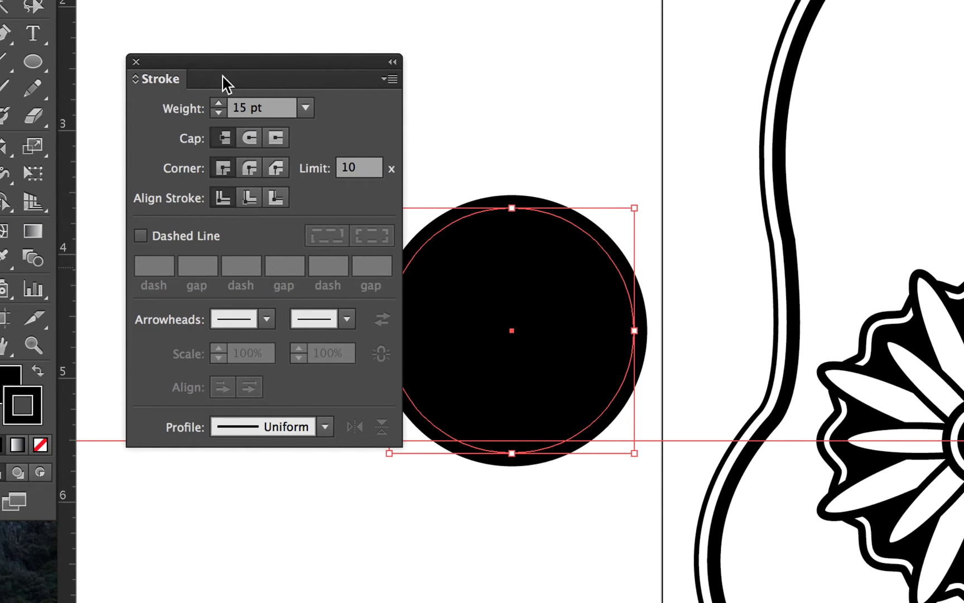
left_click_drag(223, 76, 187, 79)
Make the circle's outline dashed with round caps and round joins
left_click(113, 242)
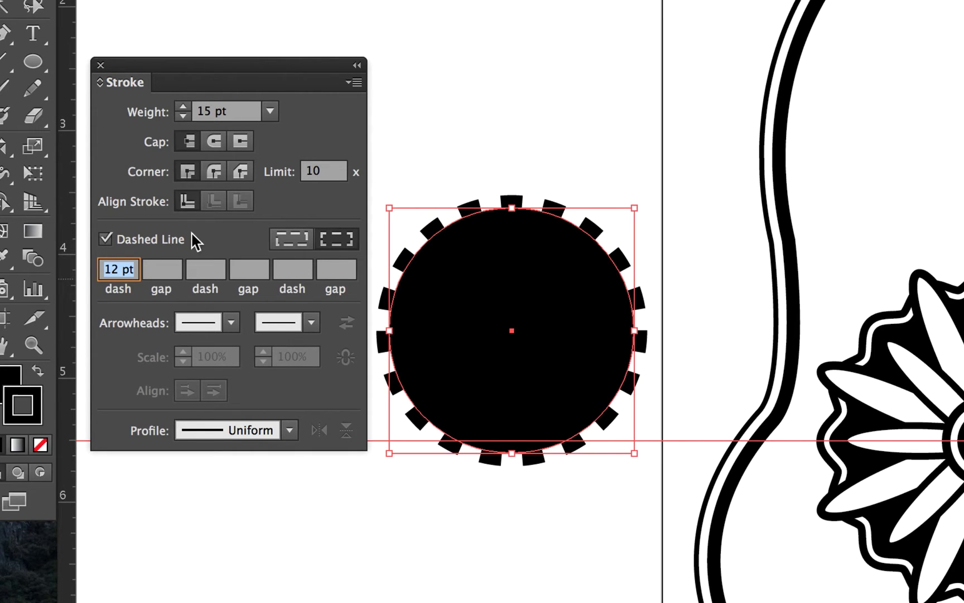
left_click(212, 140)
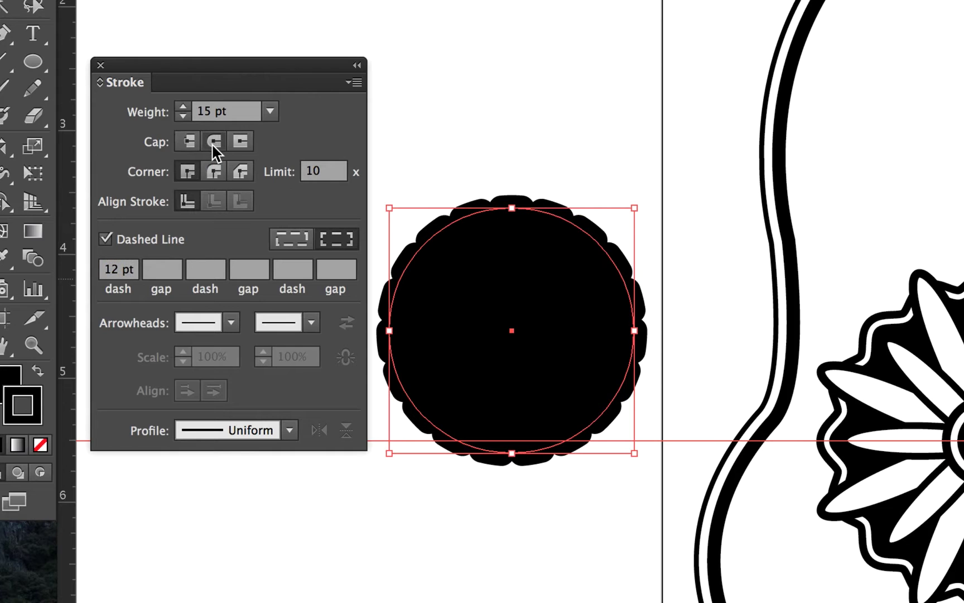
left_click(215, 174)
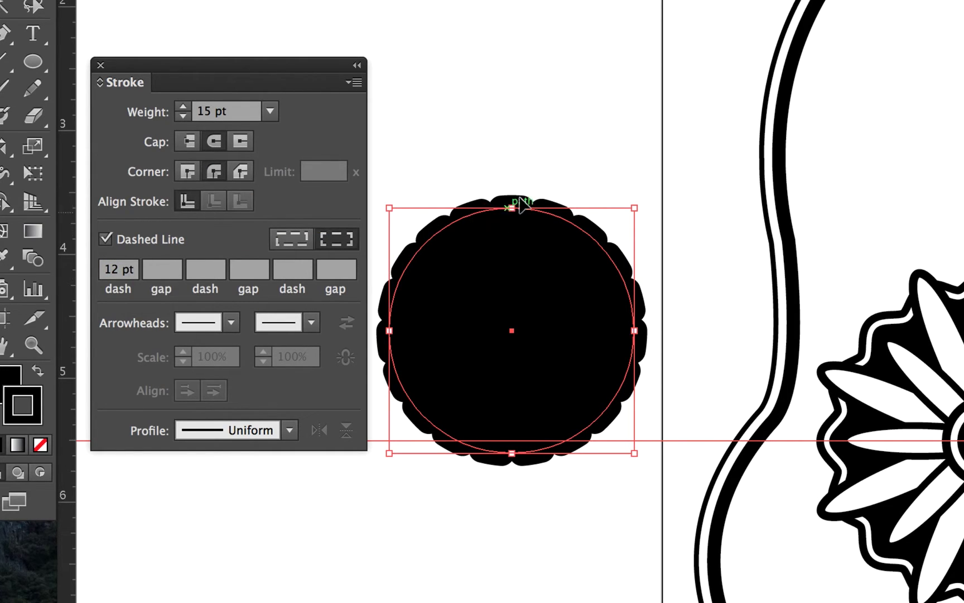
Set the dash to 0 pt and the gap to 15 pt so the outline becomes round scallops
left_click_drag(135, 276, 106, 272)
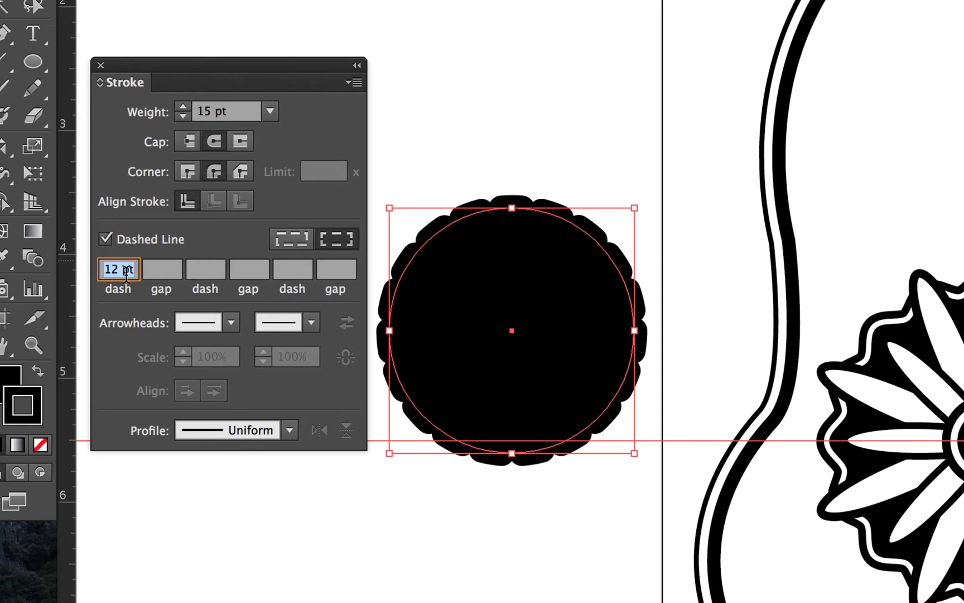
left_click(169, 270)
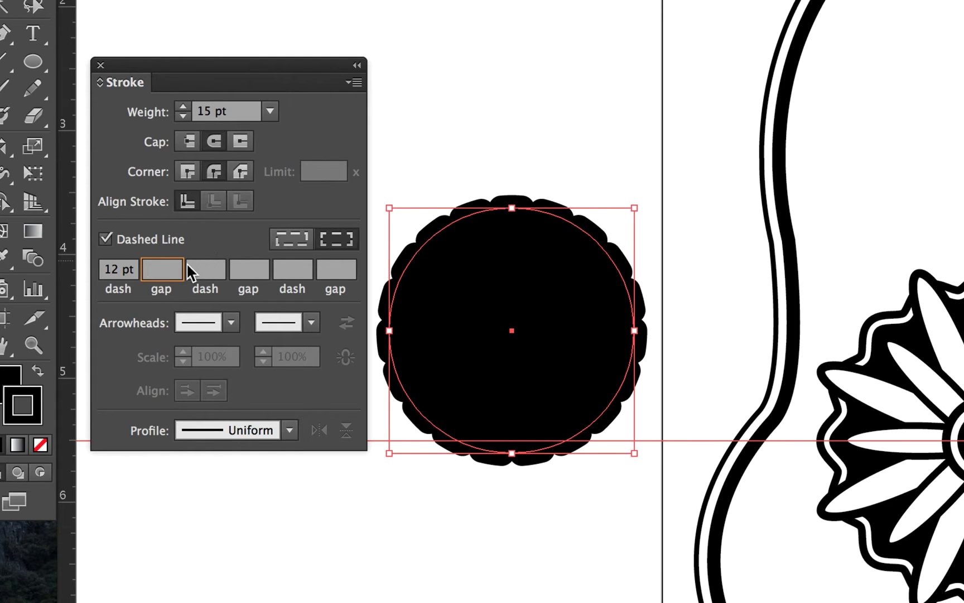
key("Return")
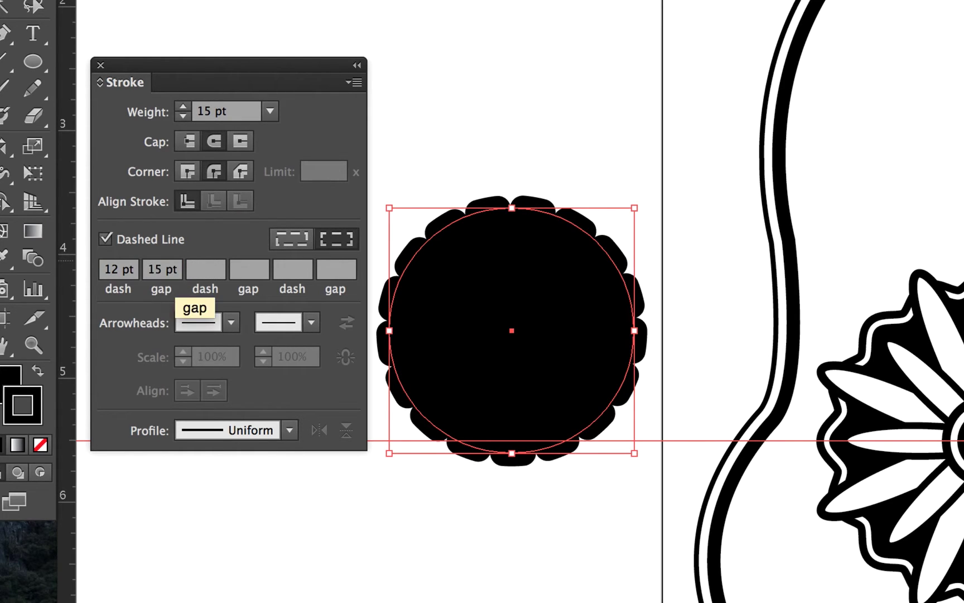
left_click(133, 270)
double_click(114, 269)
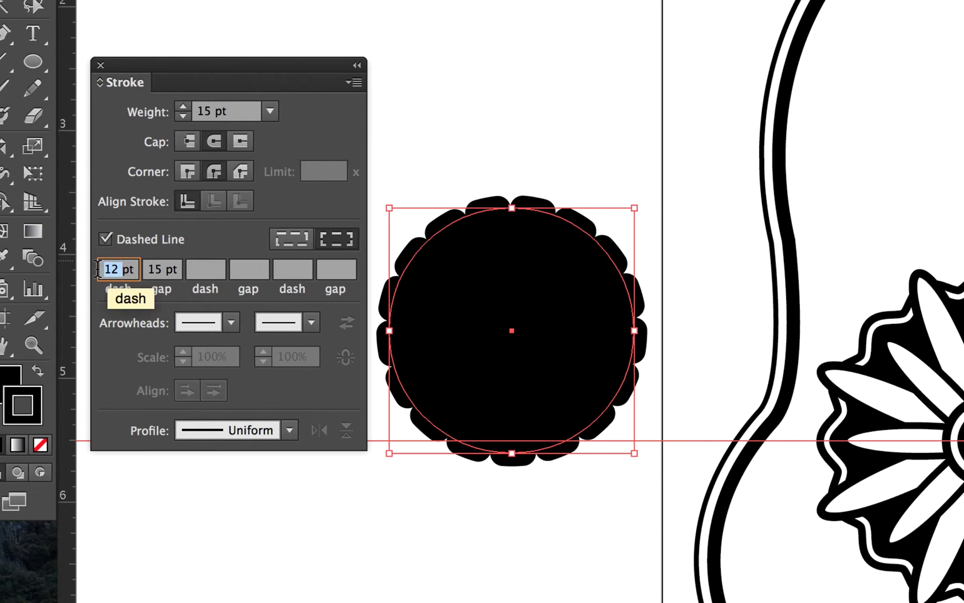
type("0")
key("Tab")
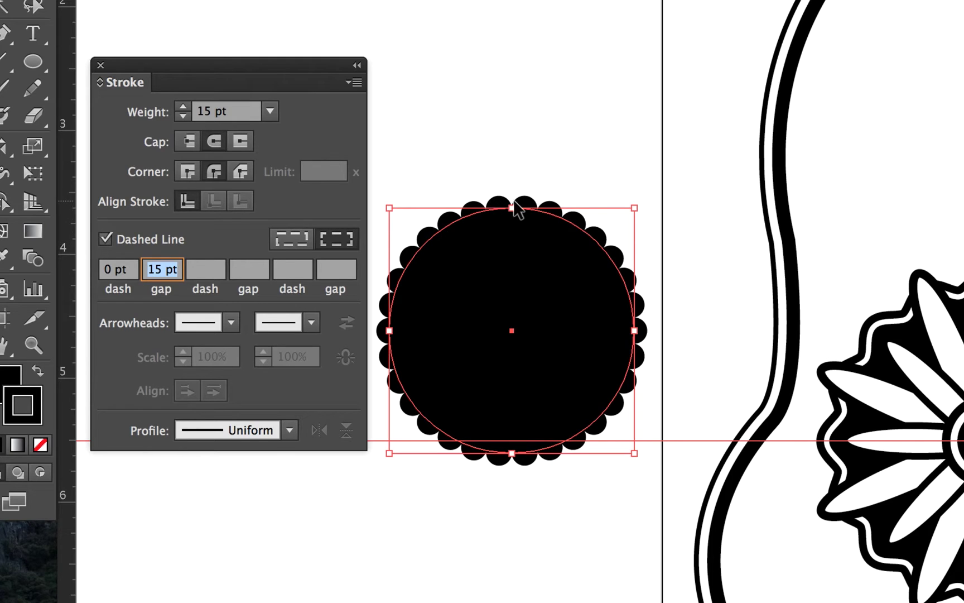
left_click(597, 517)
left_click(549, 351)
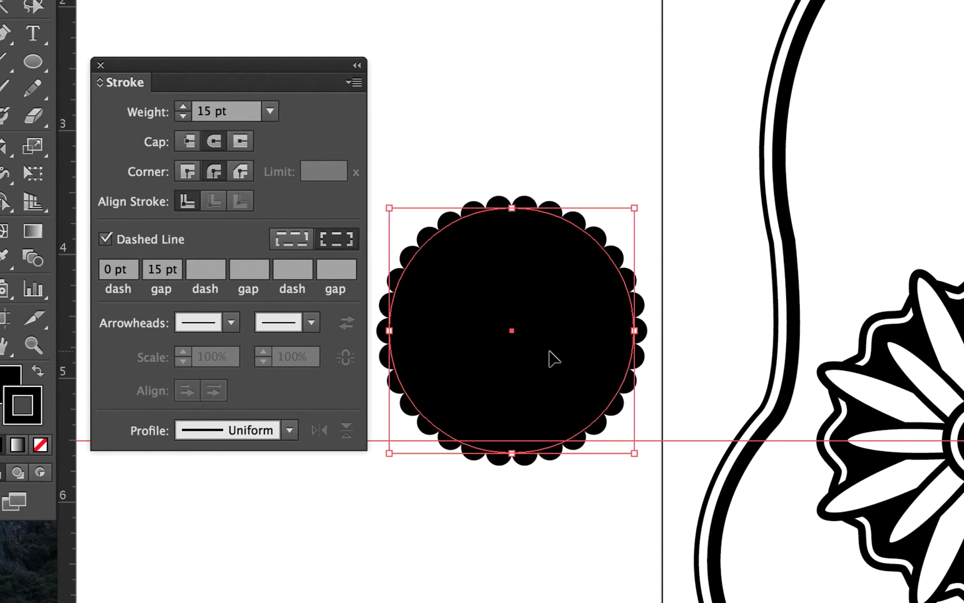
Paste a copy of the scalloped circle in front and make its stroke white
key("super+shift+b")
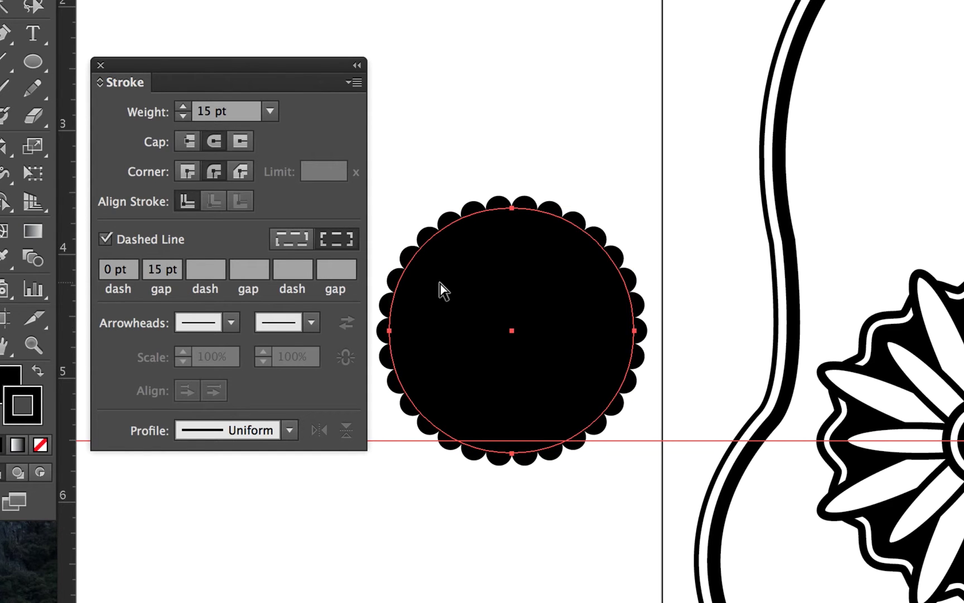
key("super+shift+b")
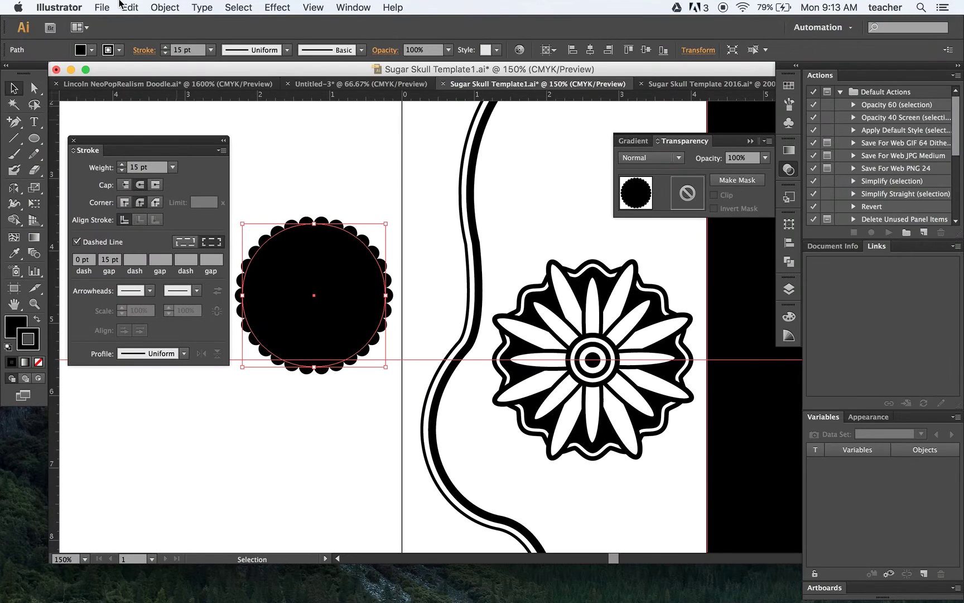
left_click(130, 7)
left_click(160, 95)
left_click(107, 48)
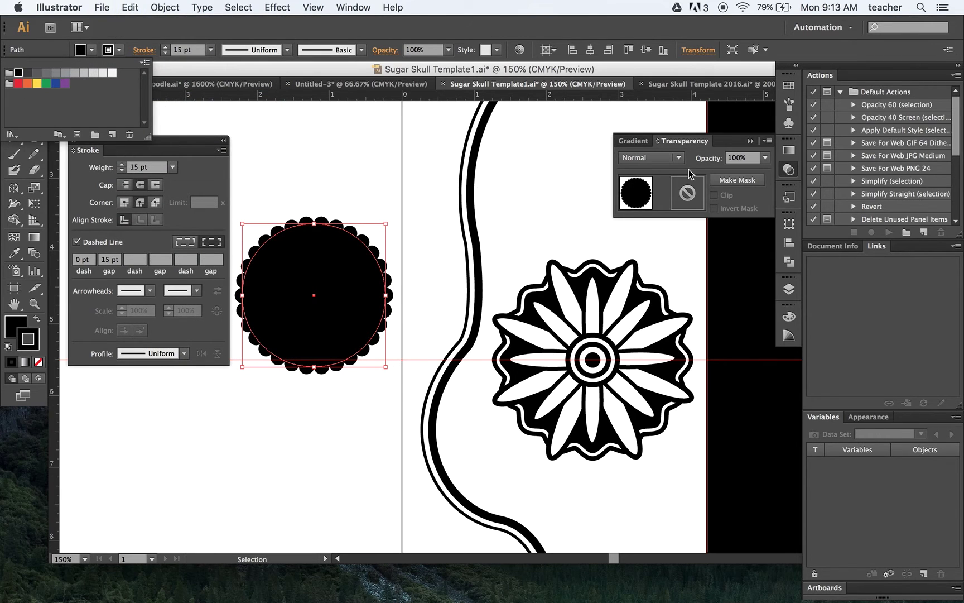
left_click(789, 317)
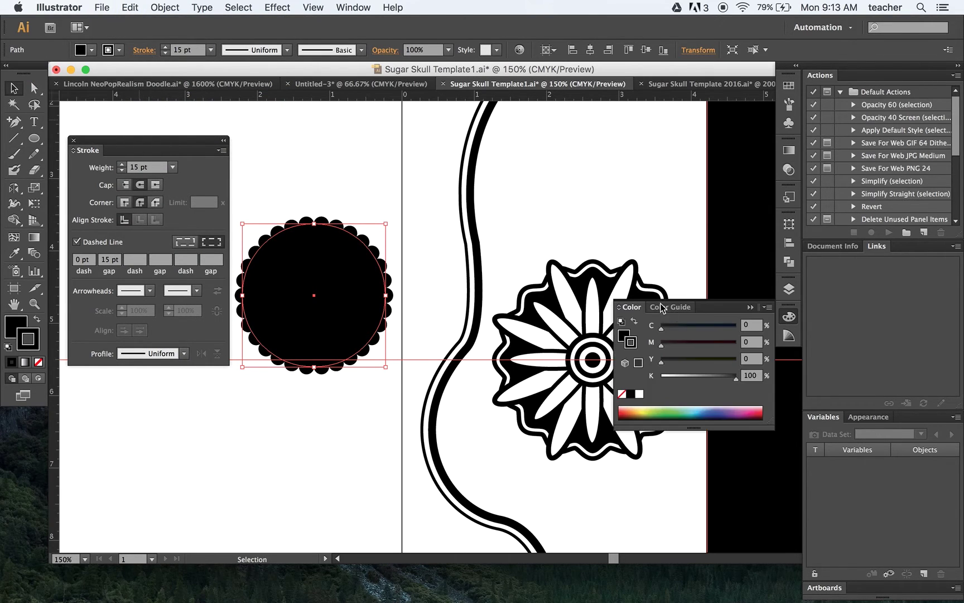
left_click(640, 395)
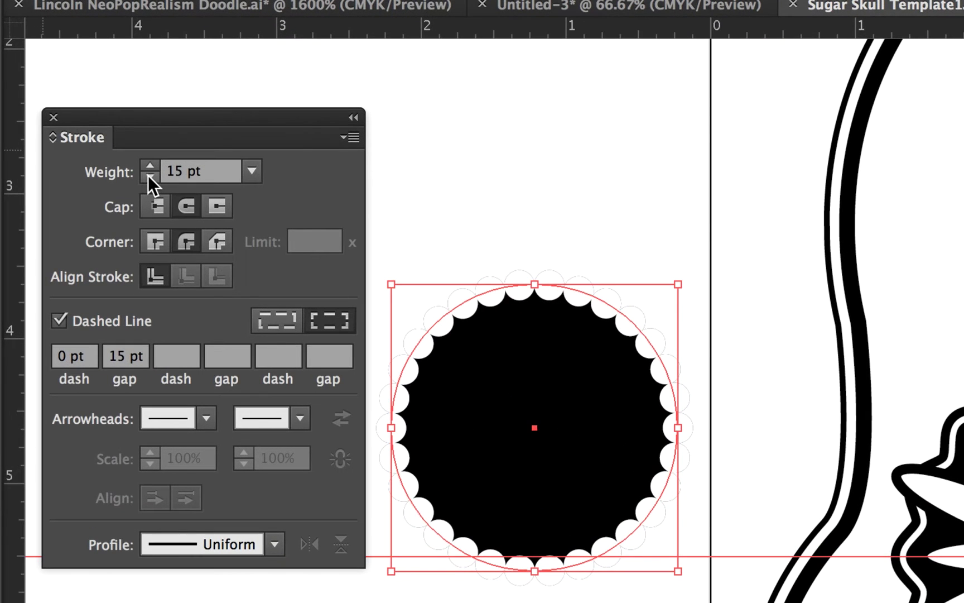
Lower the white copy's stroke weight to 6 pt, leaving a white dot in each scallop
left_click(121, 169)
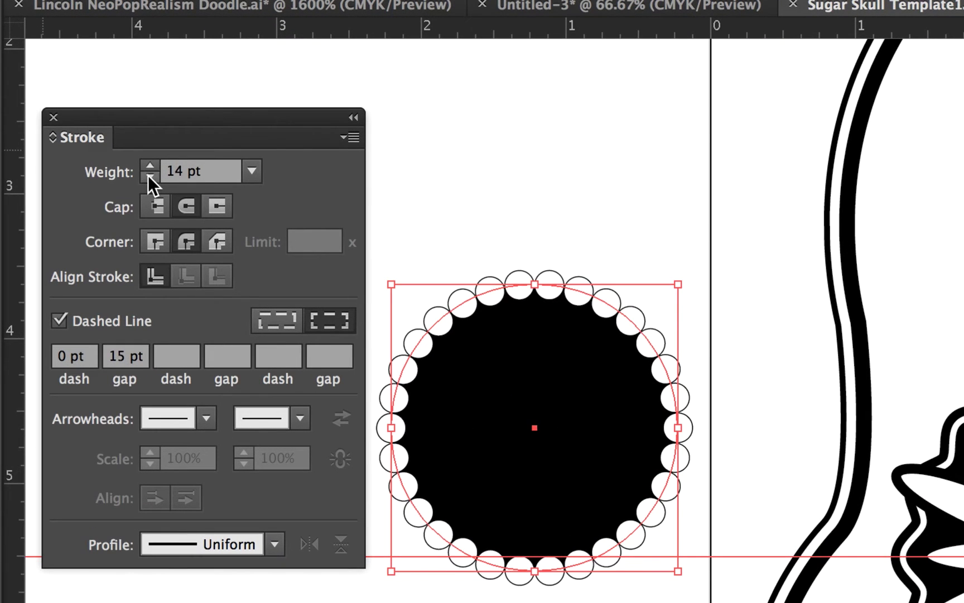
left_click(149, 178)
left_click(150, 177)
left_click(149, 178)
left_click(150, 178)
left_click(150, 177)
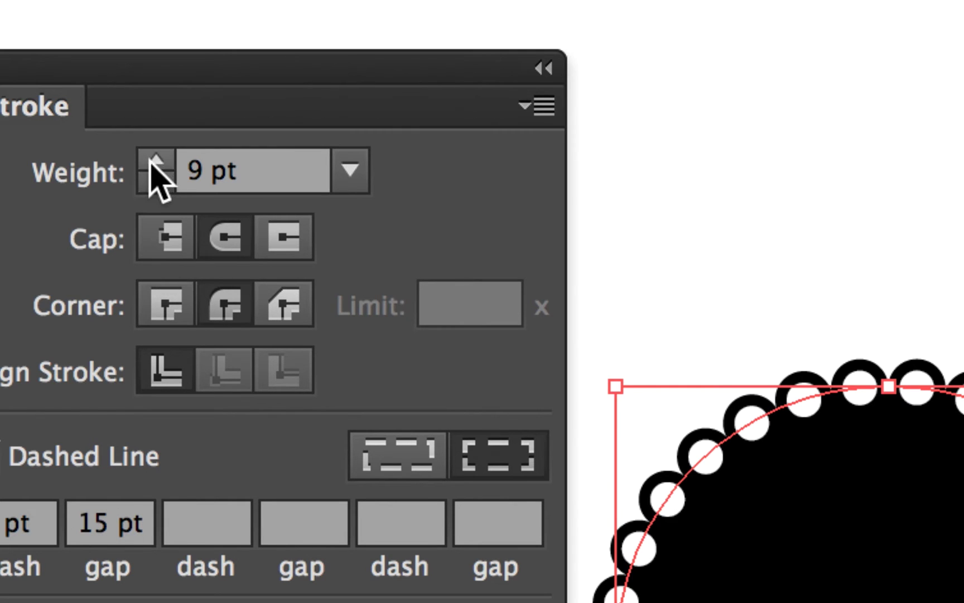
left_click(152, 177)
left_click(151, 177)
left_click(152, 177)
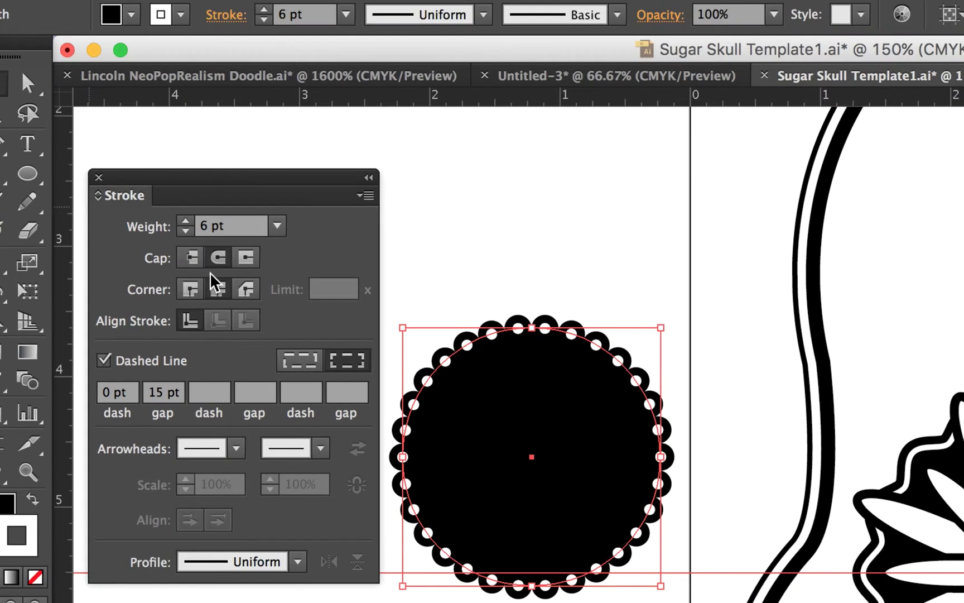
left_click(672, 290)
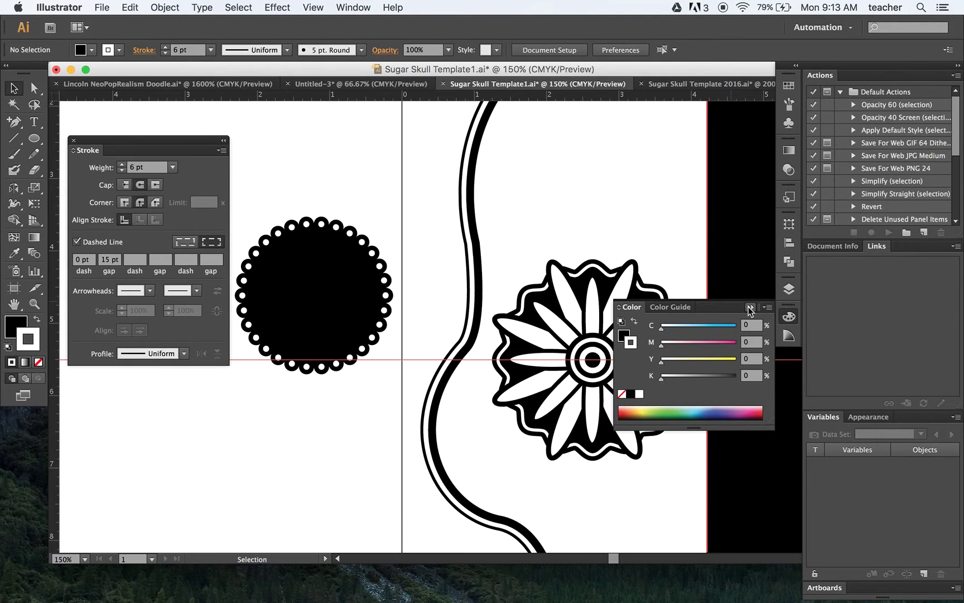
left_click(750, 306)
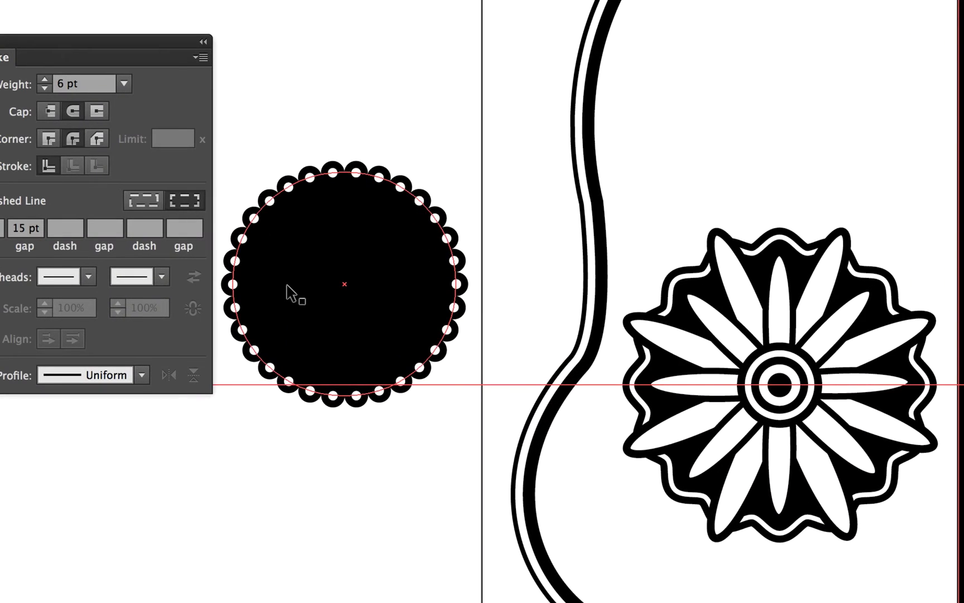
Draw a new circle from the scallops' centre and remove its stroke
left_click(278, 299)
left_click(334, 101)
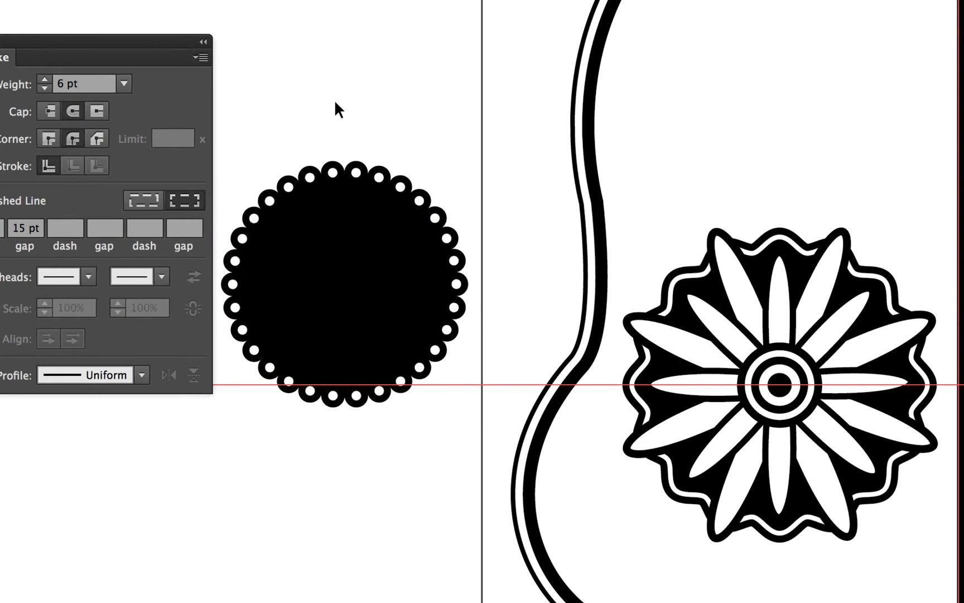
key("l")
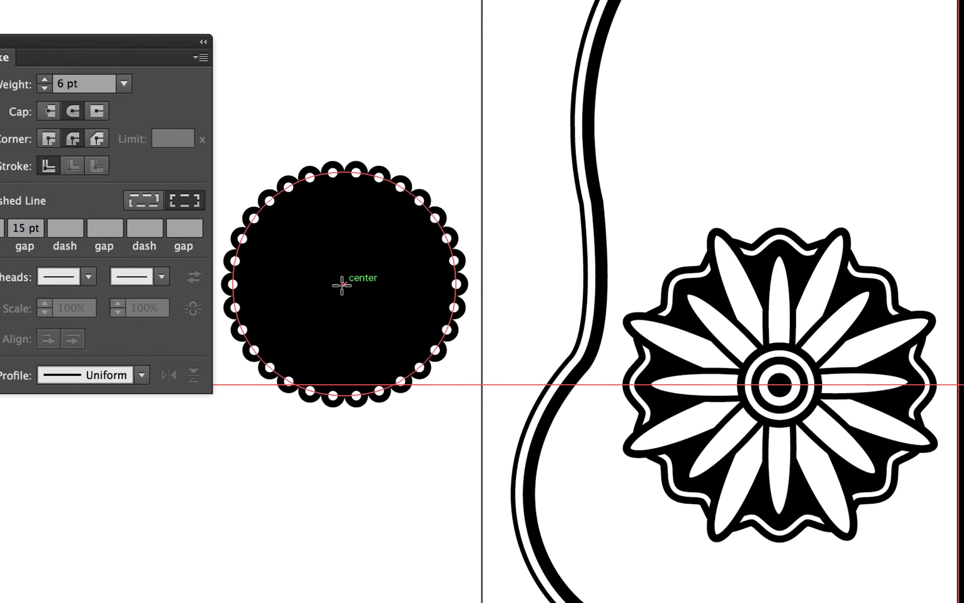
left_click_drag(344, 284, 457, 346)
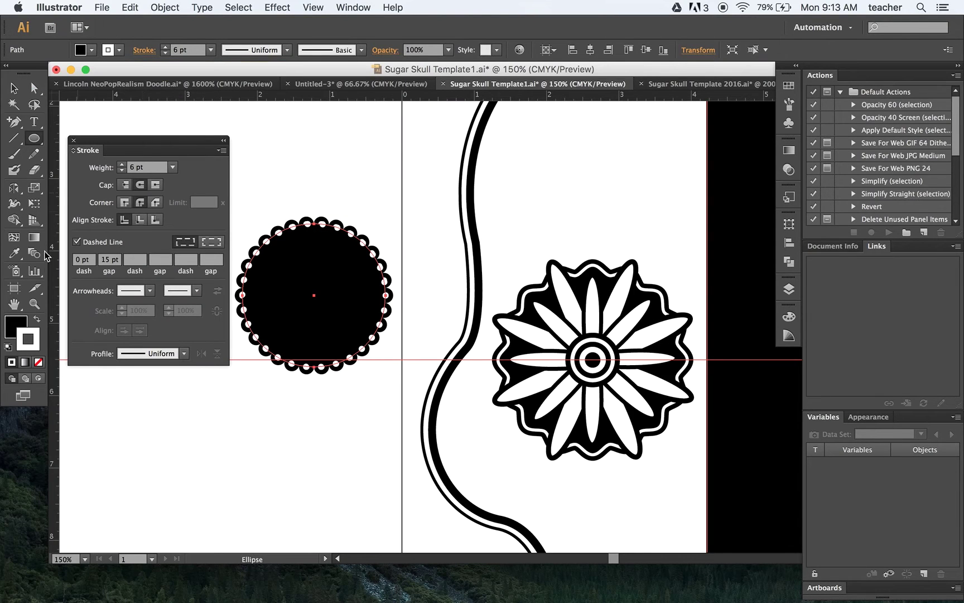
left_click(39, 362)
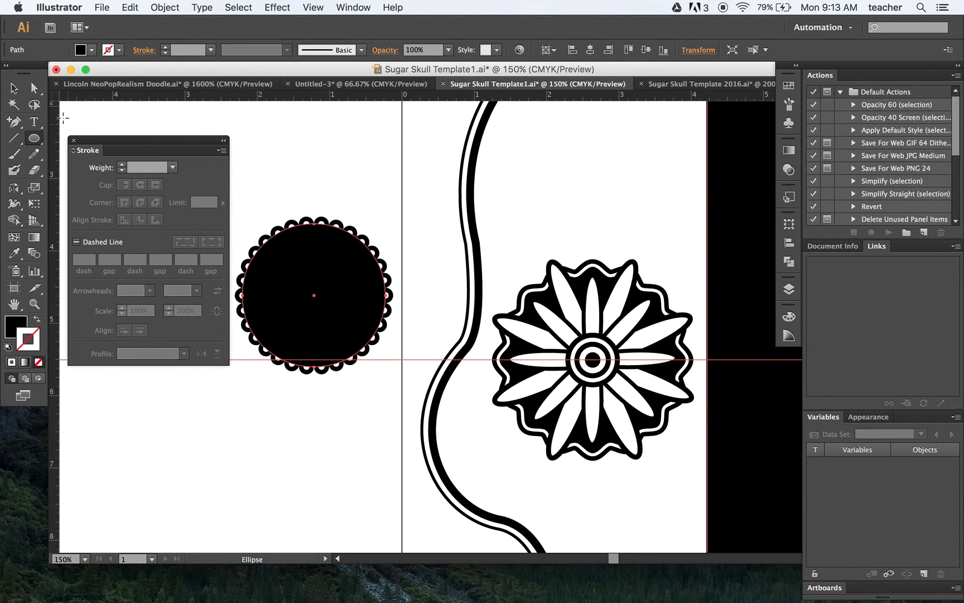
left_click(14, 88)
left_click(259, 123)
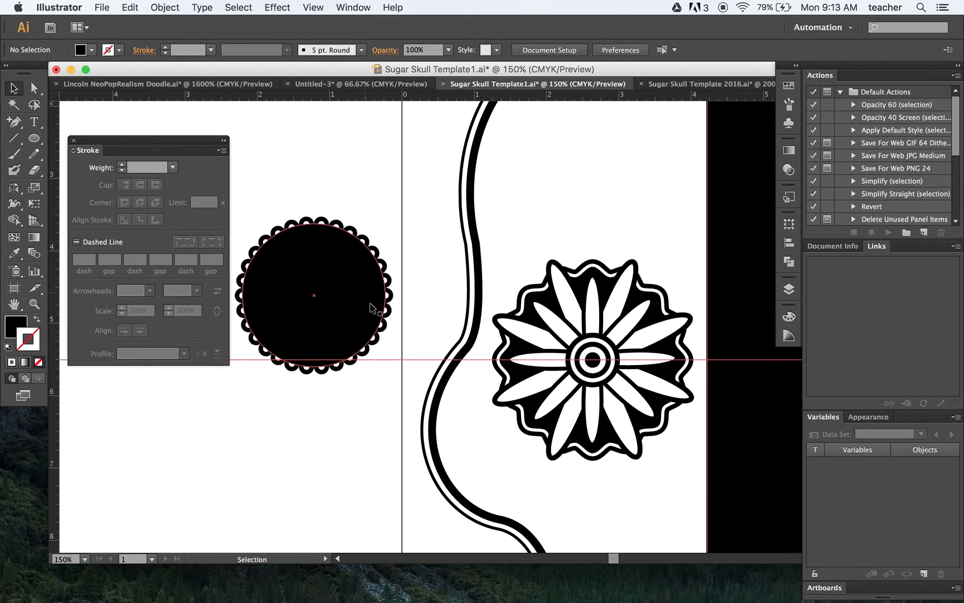
Resize the inner circle to about 1.85 in and fill it with white
key("super+equal")
key("super+equal")
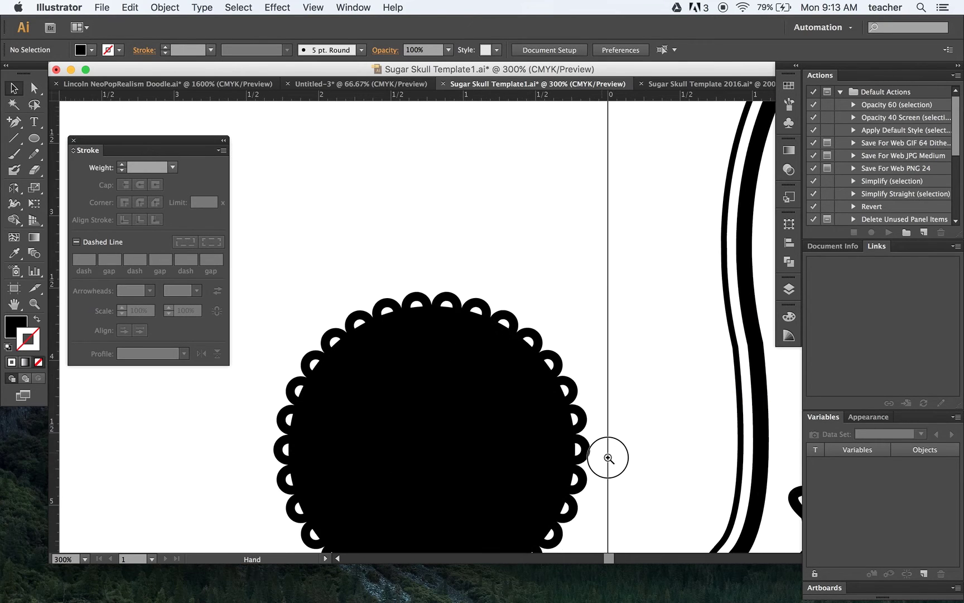
scroll(608, 317, "down", 3)
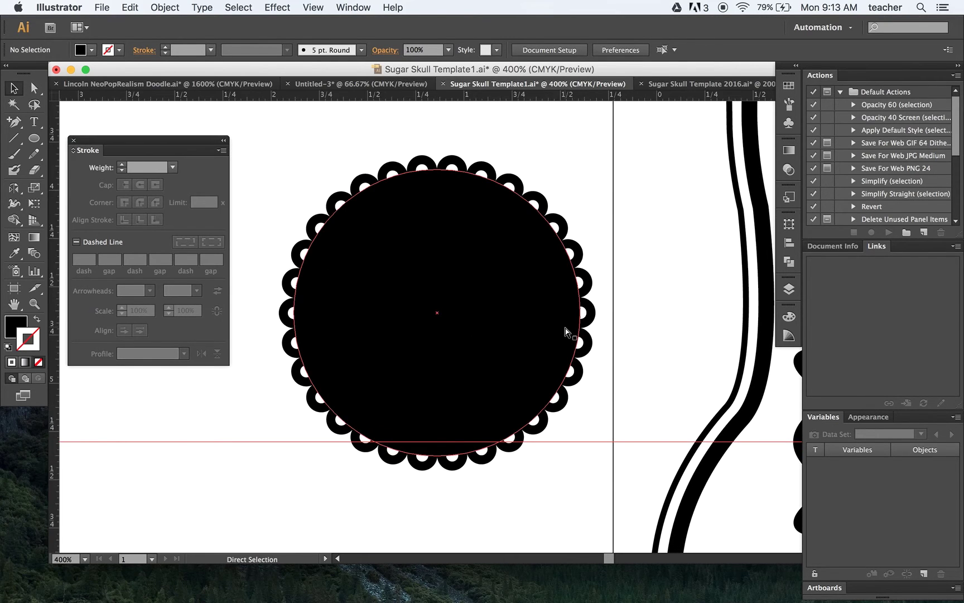
key("super+equal")
left_click(540, 326)
key("a")
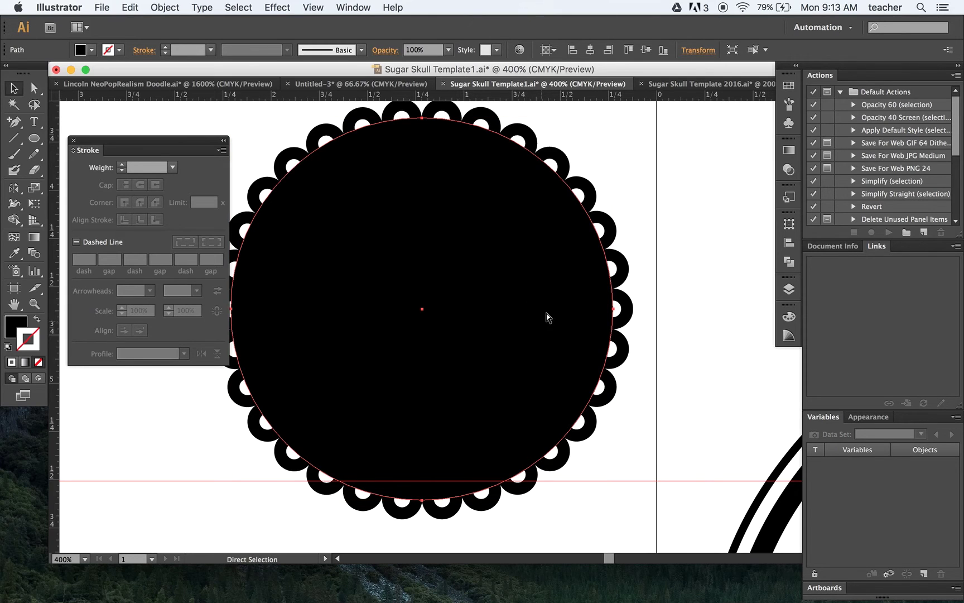
key("v")
left_click_drag(611, 116, 600, 125)
left_click(80, 50)
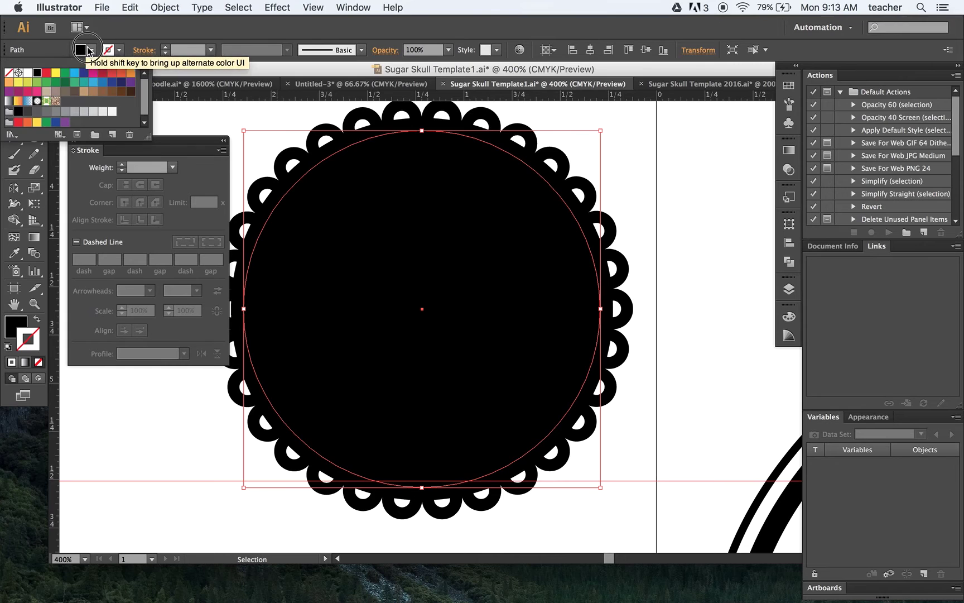
left_click(27, 73)
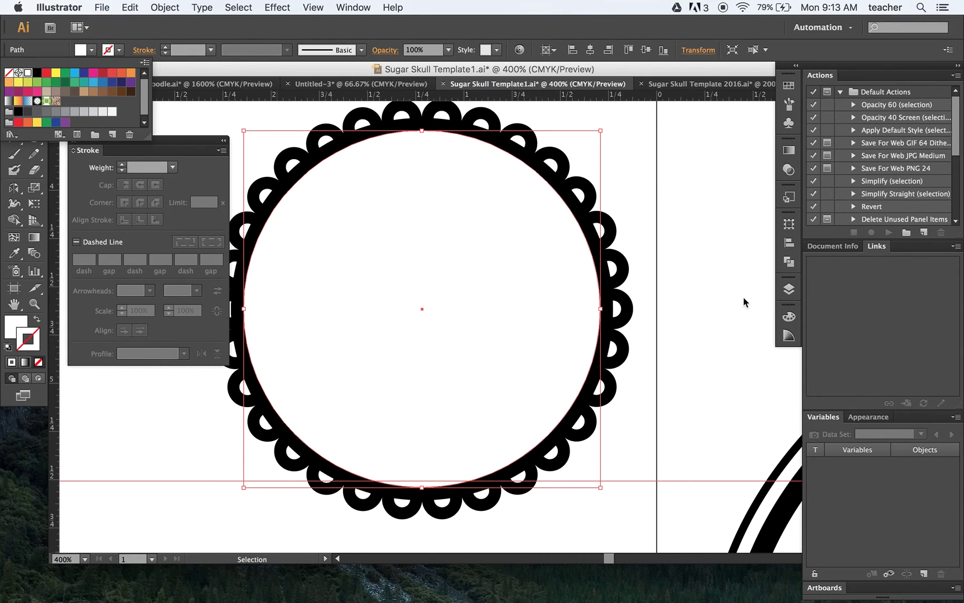
left_click(719, 278)
left_click(689, 294)
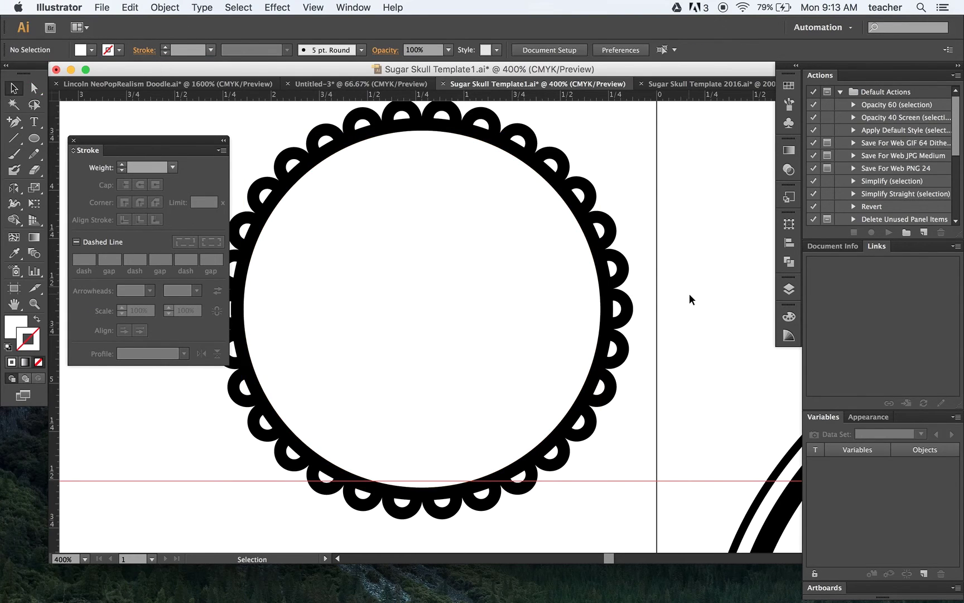
left_click(504, 293)
Undo the shrink and draw a smaller circle from the centre
left_click_drag(602, 132, 569, 144)
key("super+z")
key("super+z")
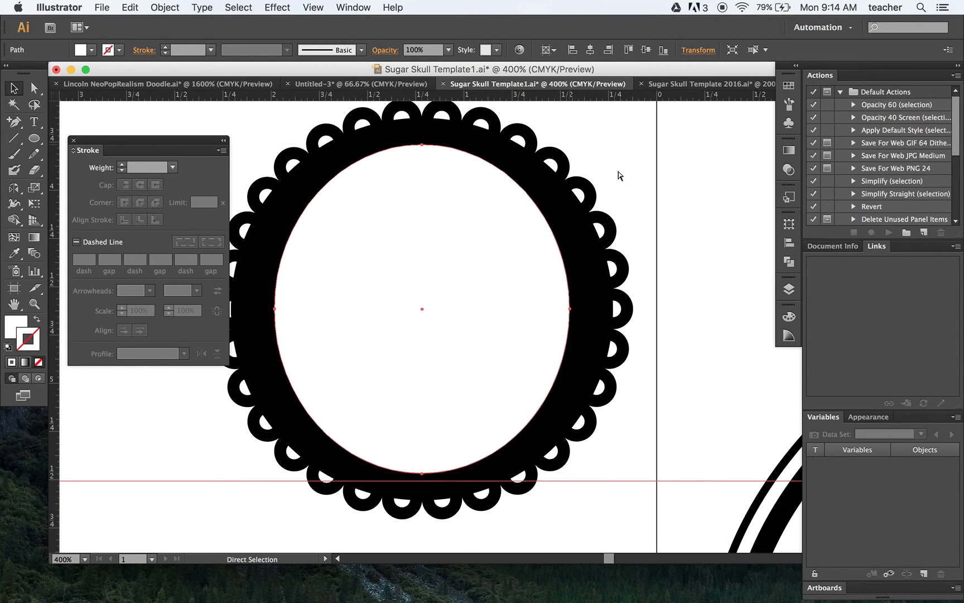
key("super+z")
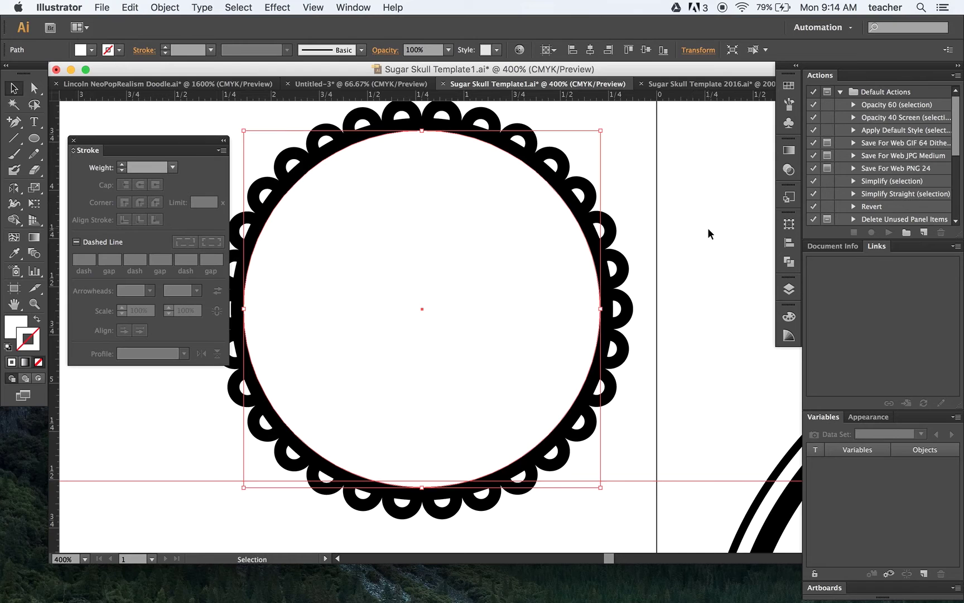
key("l")
left_click_drag(422, 308, 572, 417)
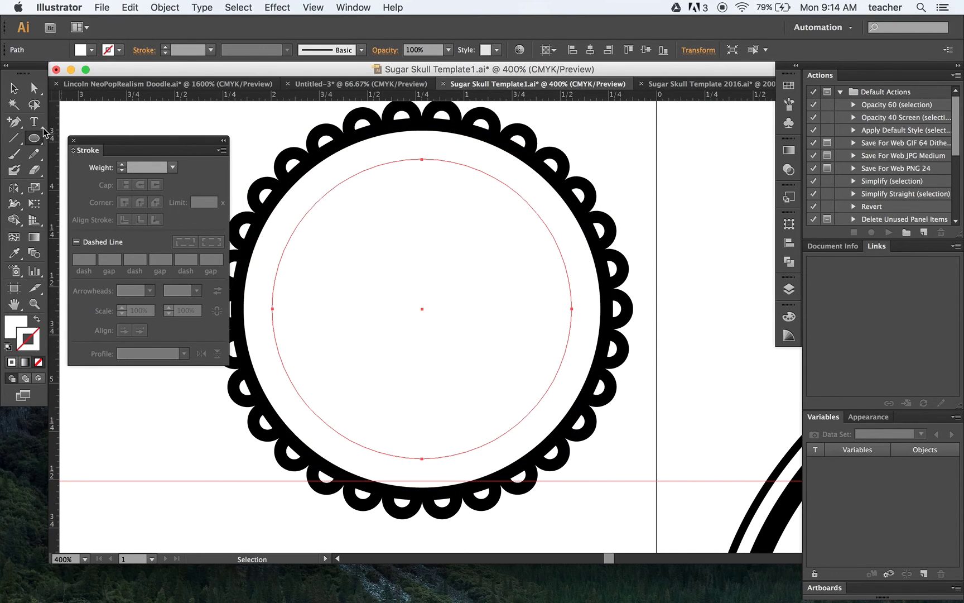
left_click(14, 87)
Give the smaller circle a 5 pt black stroke
left_click(121, 165)
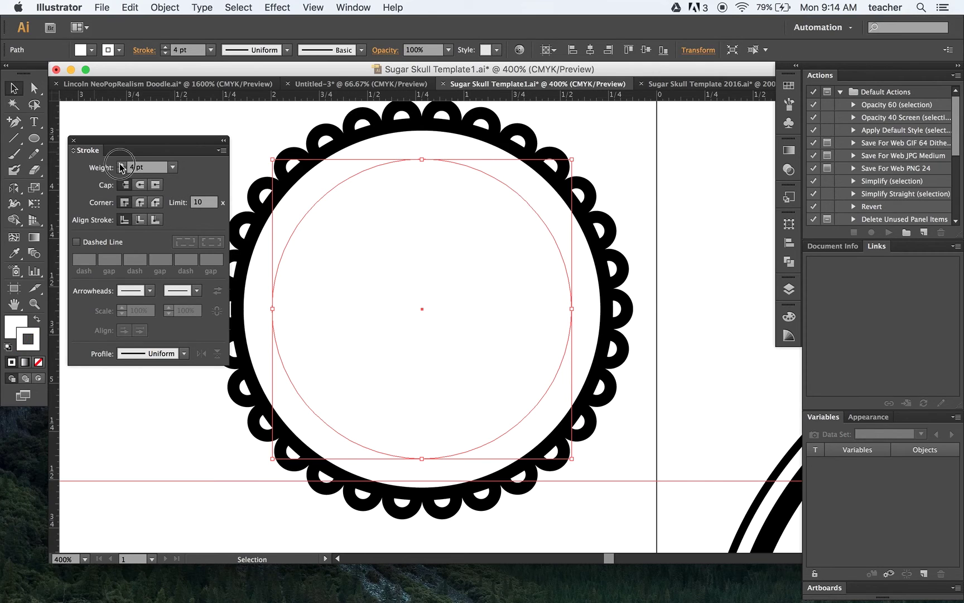
left_click(121, 165)
left_click(107, 50)
left_click(18, 73)
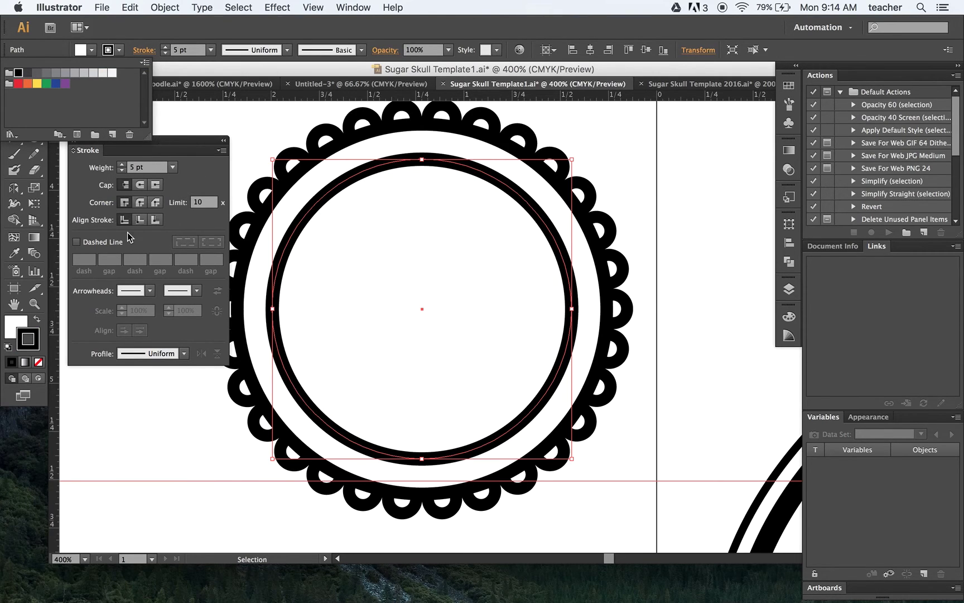
Dash the stroke with round joins and caps aligned to corners, then enlarge the circle
left_click(78, 242)
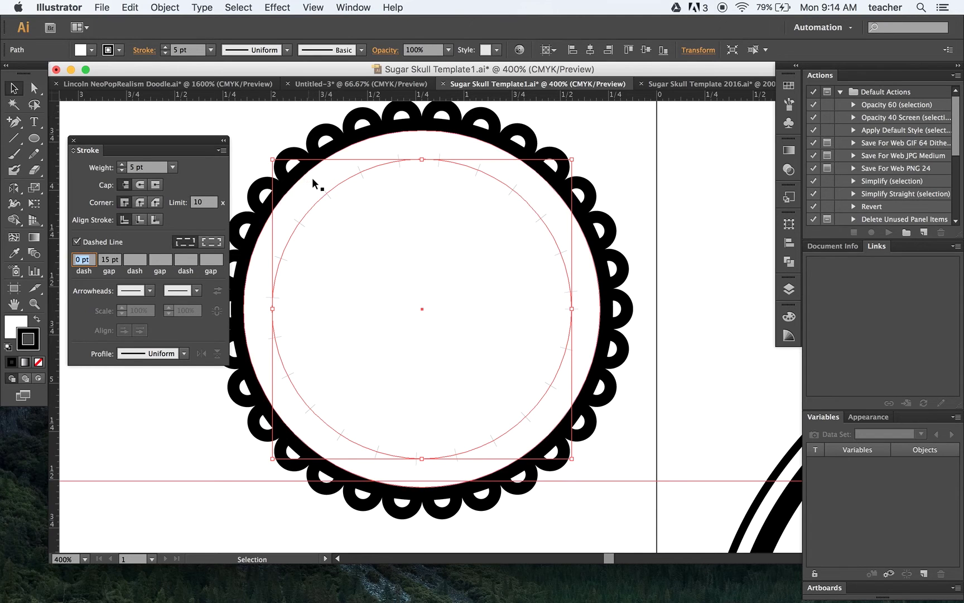
left_click(139, 204)
left_click(140, 186)
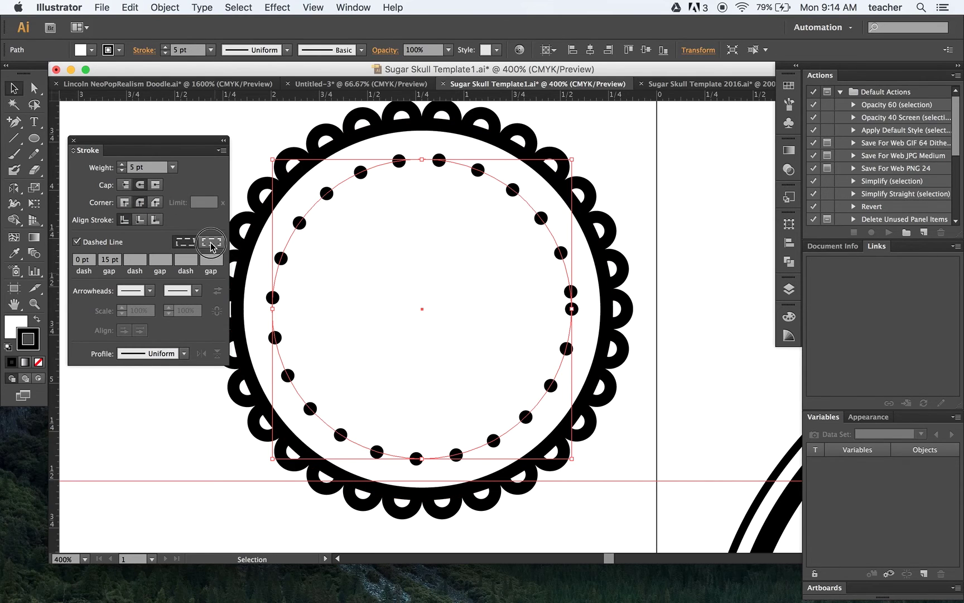
left_click(210, 243)
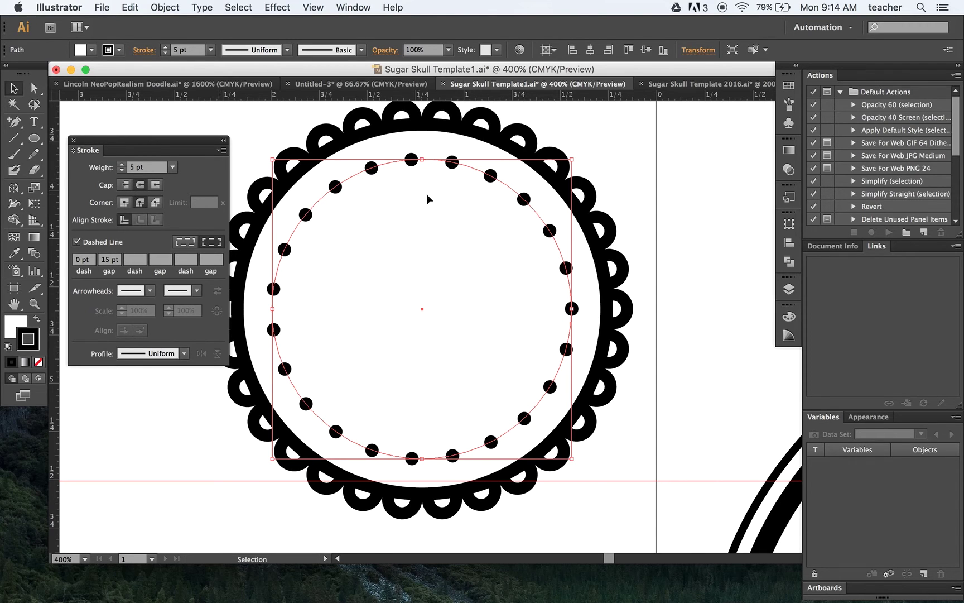
left_click_drag(569, 159, 586, 143)
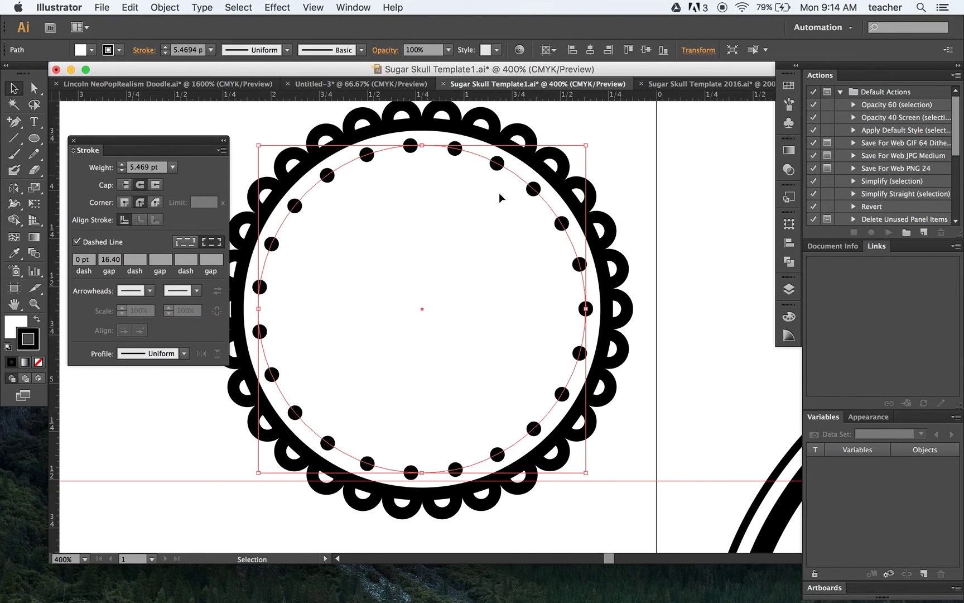
left_click(625, 453)
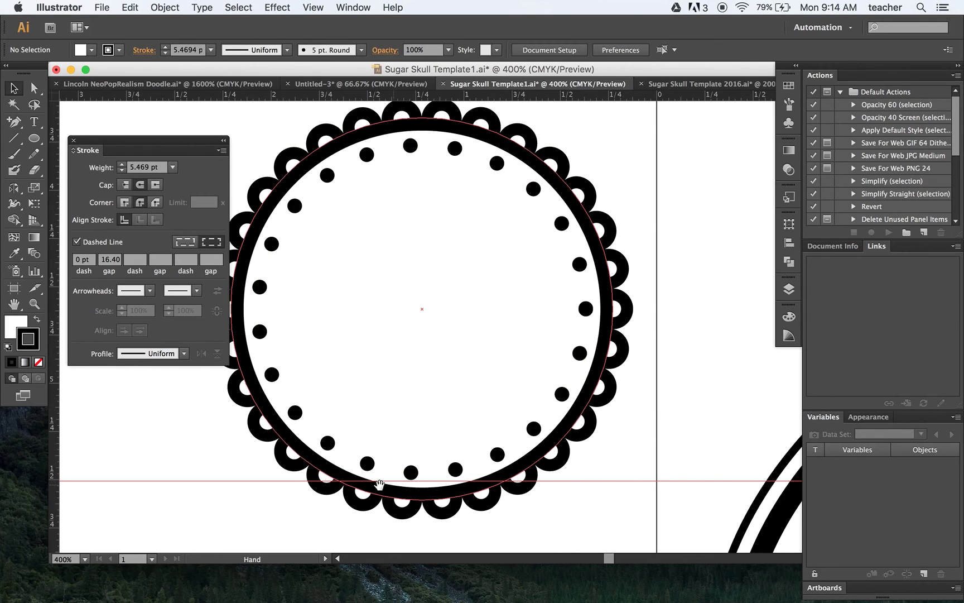
Draw a curved Pen path below the scalloped circle
left_click_drag(366, 491, 515, 294)
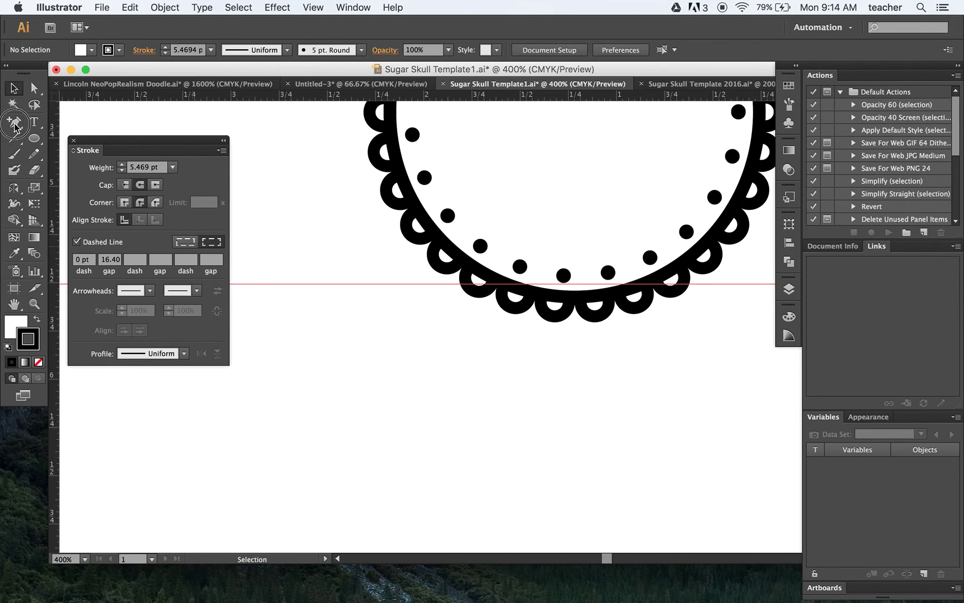
left_click_drag(15, 128, 55, 121)
left_click(267, 350)
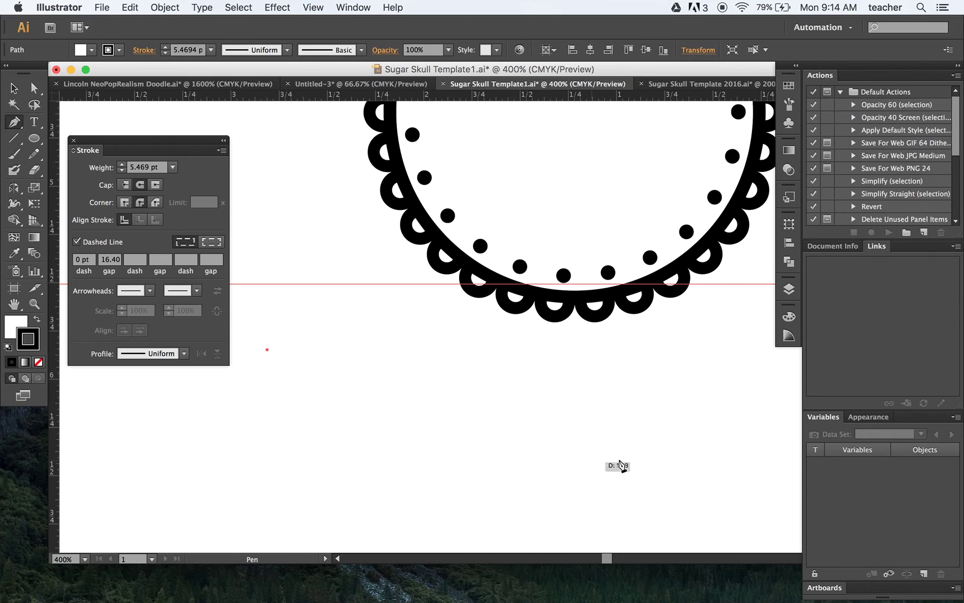
mouse_move(642, 455)
left_mouse_down()
mouse_move(778, 412)
mouse_move(900, 428)
mouse_move(896, 411)
left_mouse_up()
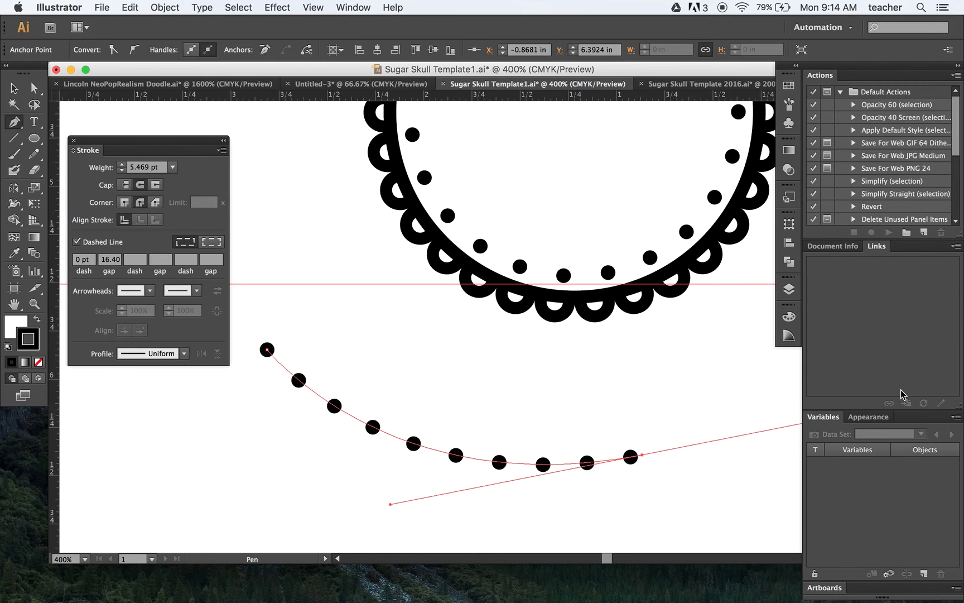
left_click(21, 85)
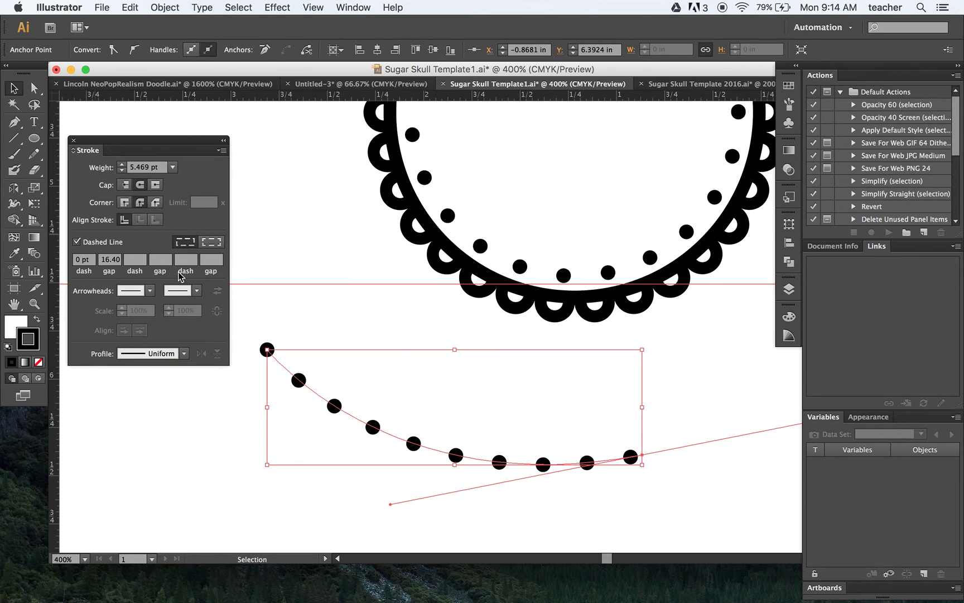
Apply an elliptical width profile so the curve's dots taper toward both ends
left_click(183, 353)
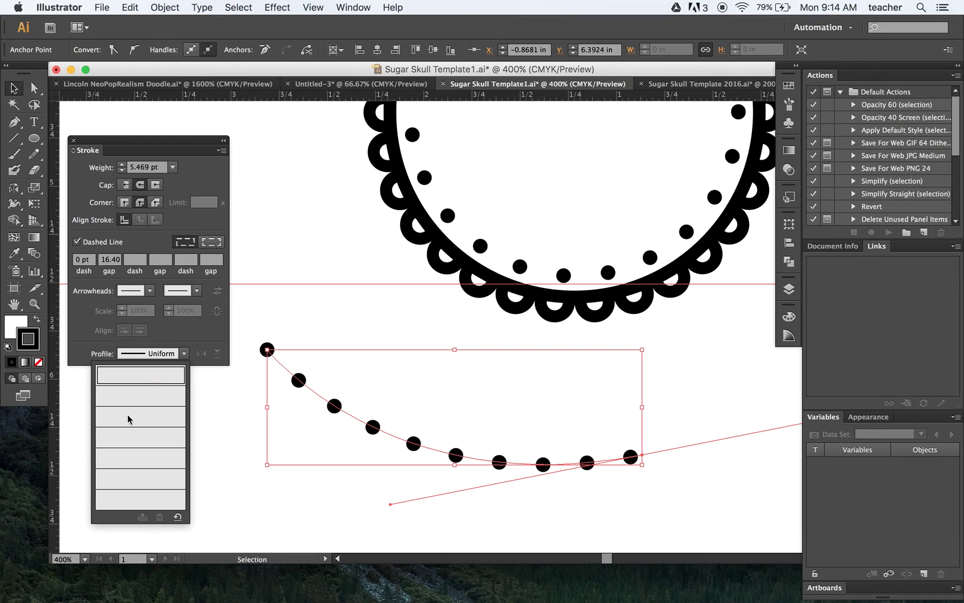
left_click(135, 438)
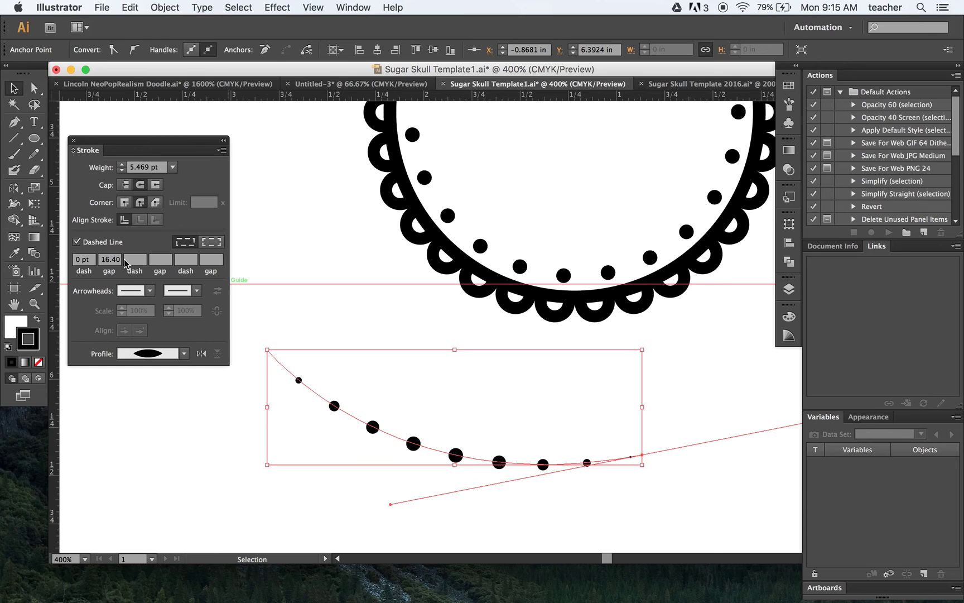
scroll(114, 262, "down", 8)
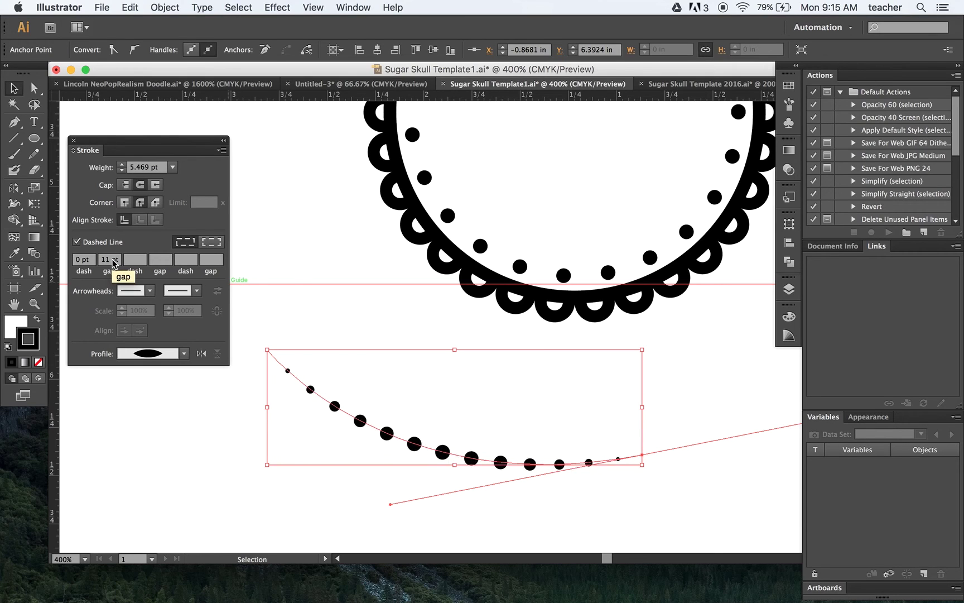
scroll(113, 263, "down", 1)
scroll(112, 262, "down", 1)
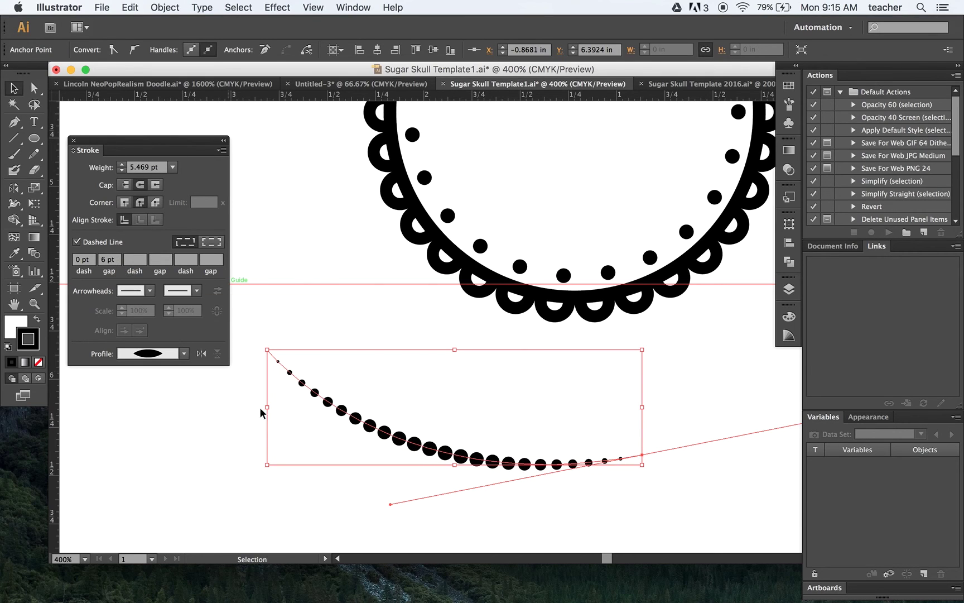
Move the dotted curve up under the circle and set its fill to None
left_click(254, 469)
left_click_drag(421, 444, 479, 342)
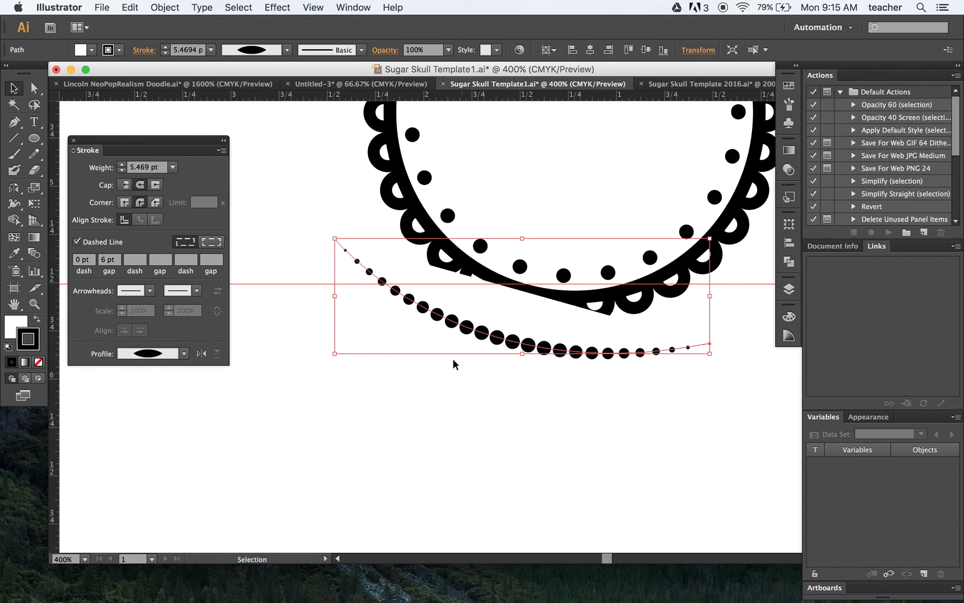
left_click(39, 361)
left_click(659, 296)
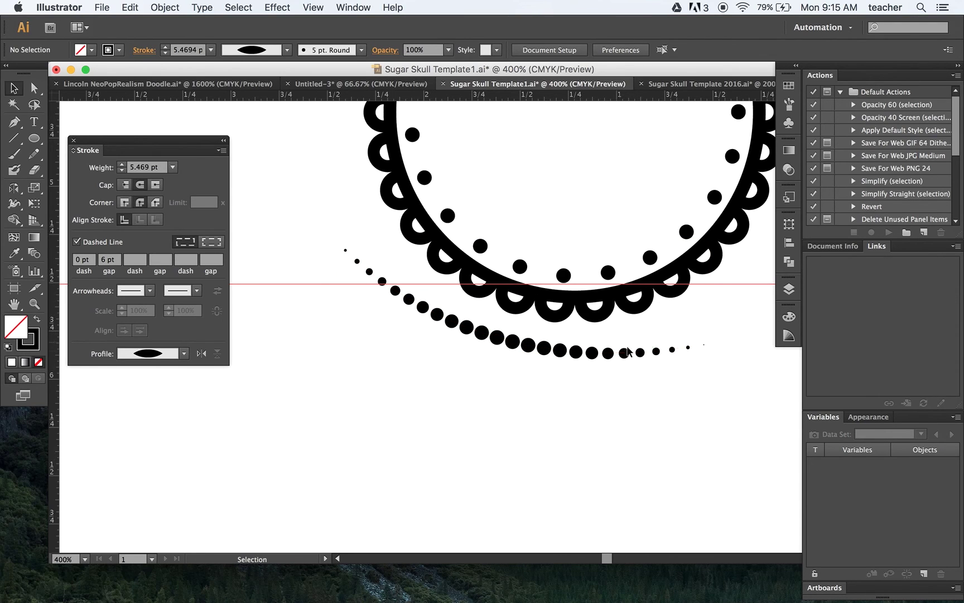
key("space")
left_click(730, 338)
Draw a curved Pen path to the right of the scalloped circle
left_click_drag(730, 338, 504, 470)
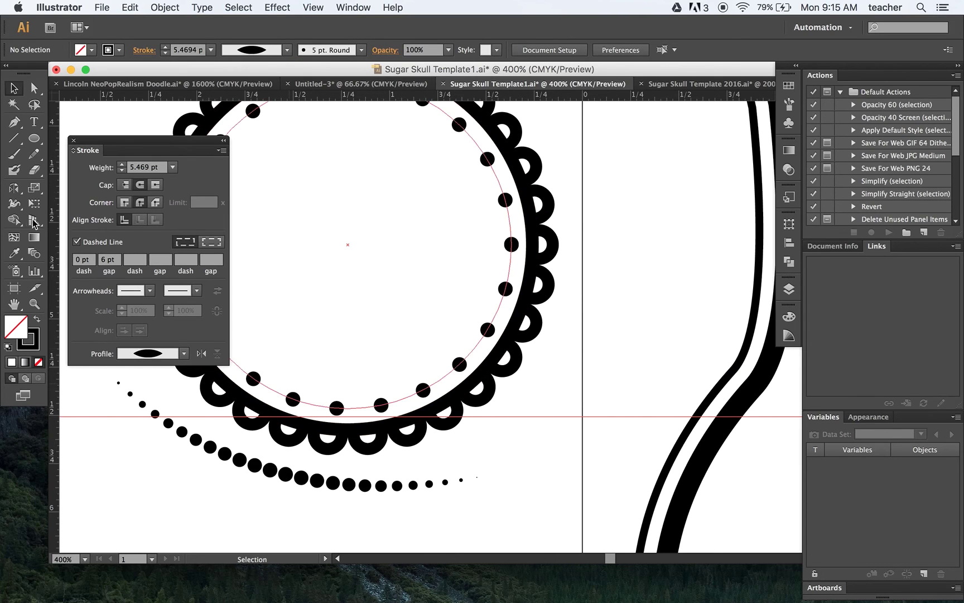
left_click(17, 124)
left_click(563, 461)
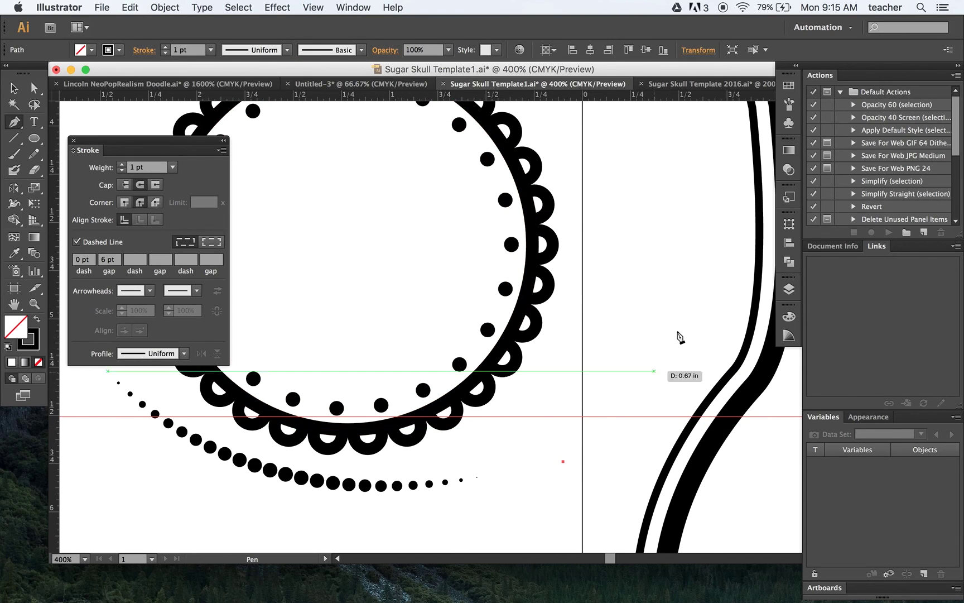
left_click_drag(678, 294, 682, 161)
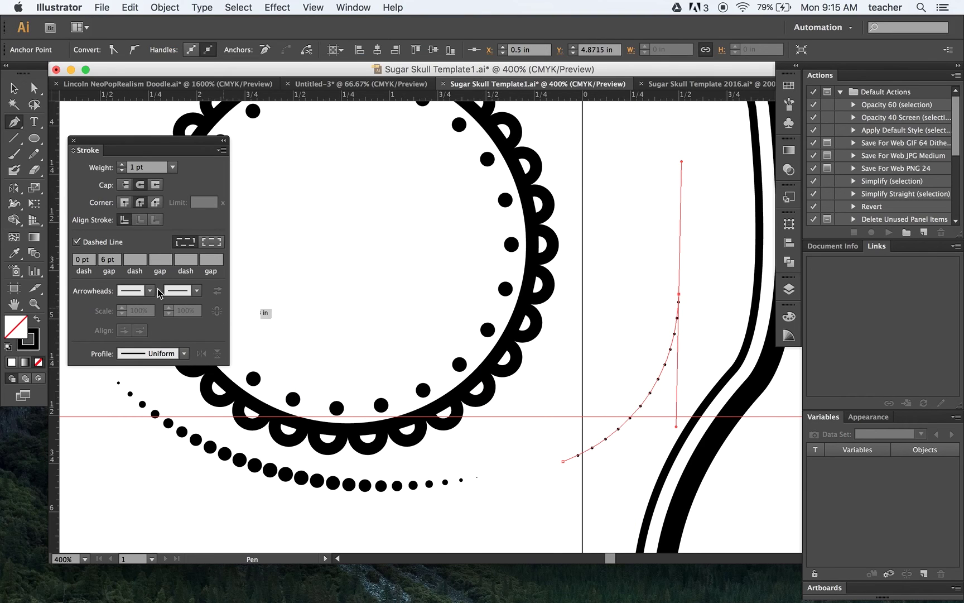
Make the curve a solid 10 pt stroke with a width profile tapering to a point
left_click(80, 243)
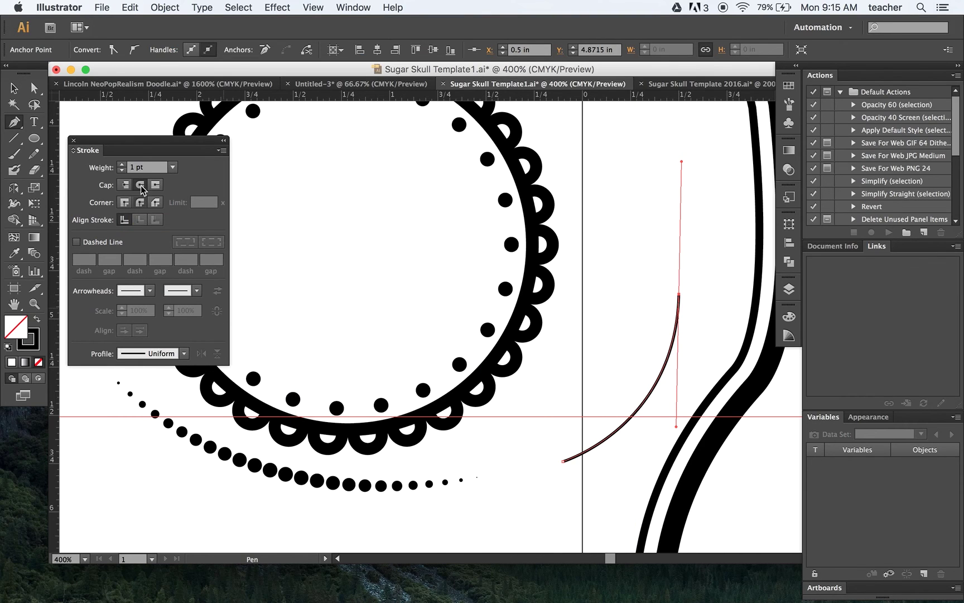
left_click(124, 164)
left_click(121, 164)
left_click(121, 164)
key("Up")
key("Up")
key("Up")
key("Up")
key("Up")
key("Up")
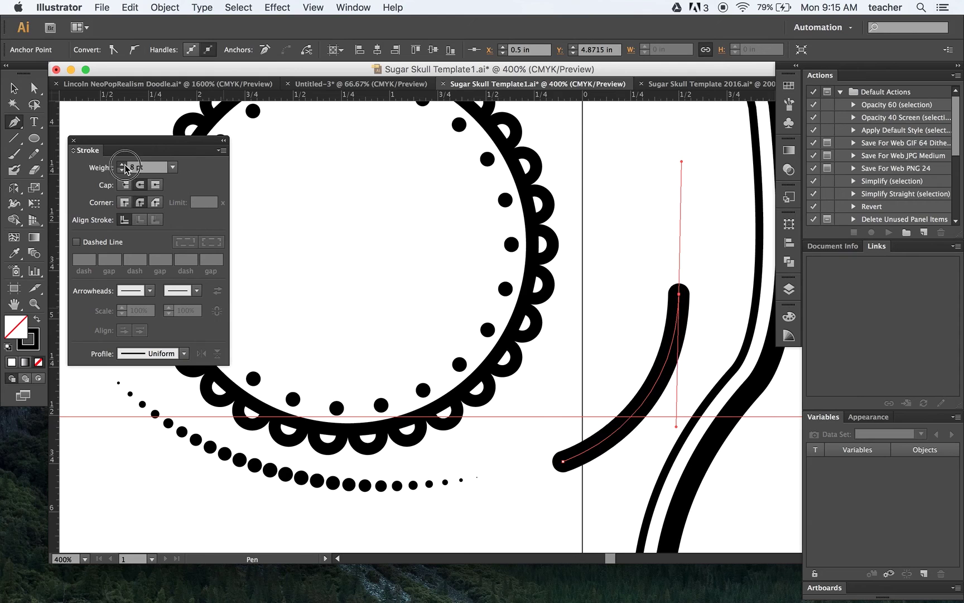
left_click(183, 354)
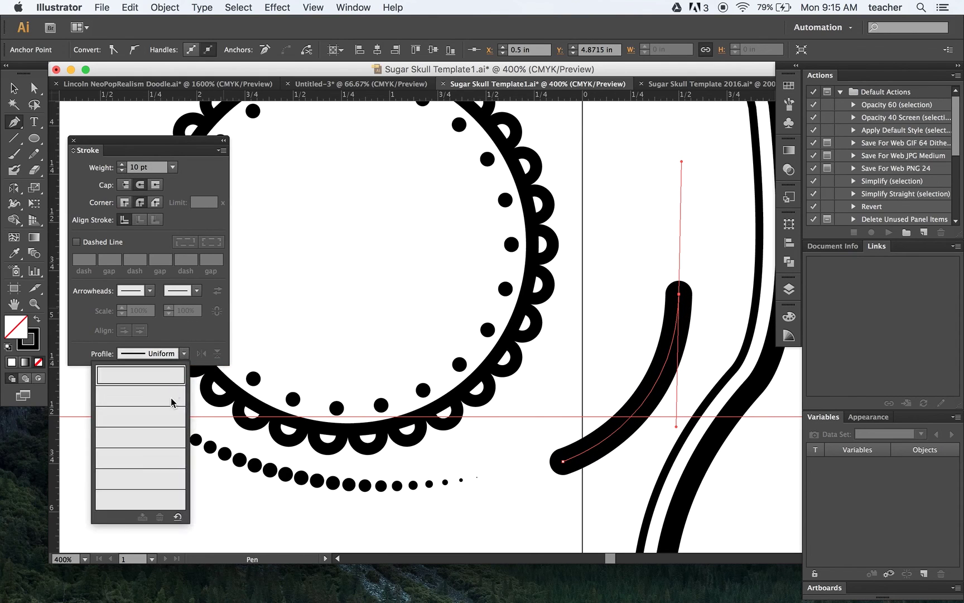
left_click(163, 456)
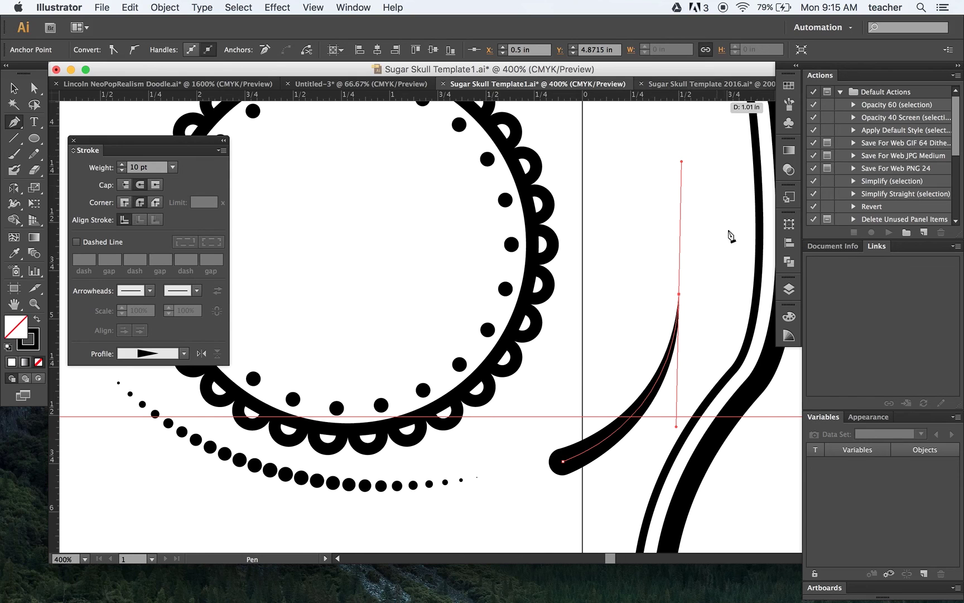
Draw a second curve beside the first and eyedrop the thick curve's 10 pt stroke onto it
left_click(668, 291, "super")
left_click(663, 282)
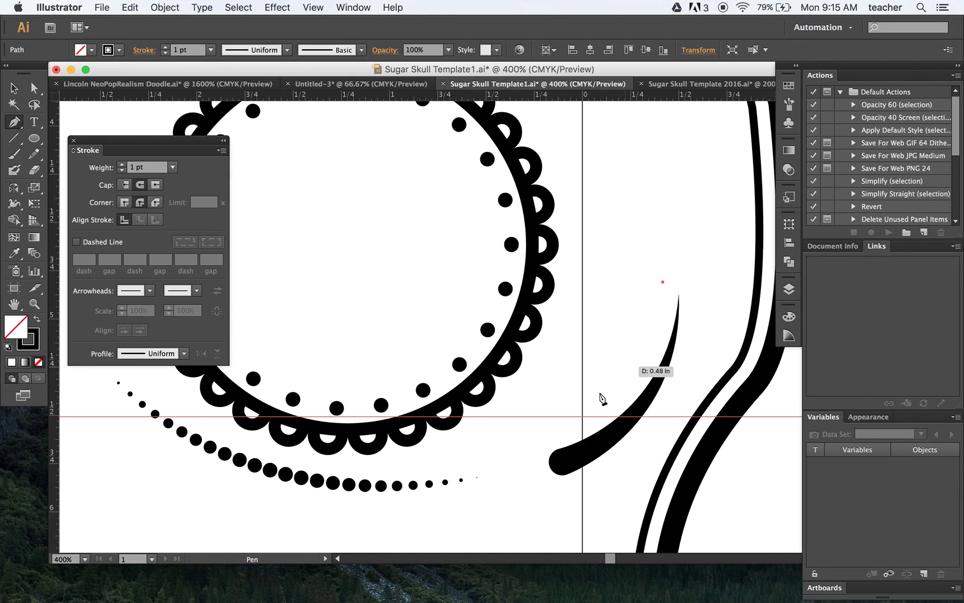
left_click_drag(563, 408, 477, 432)
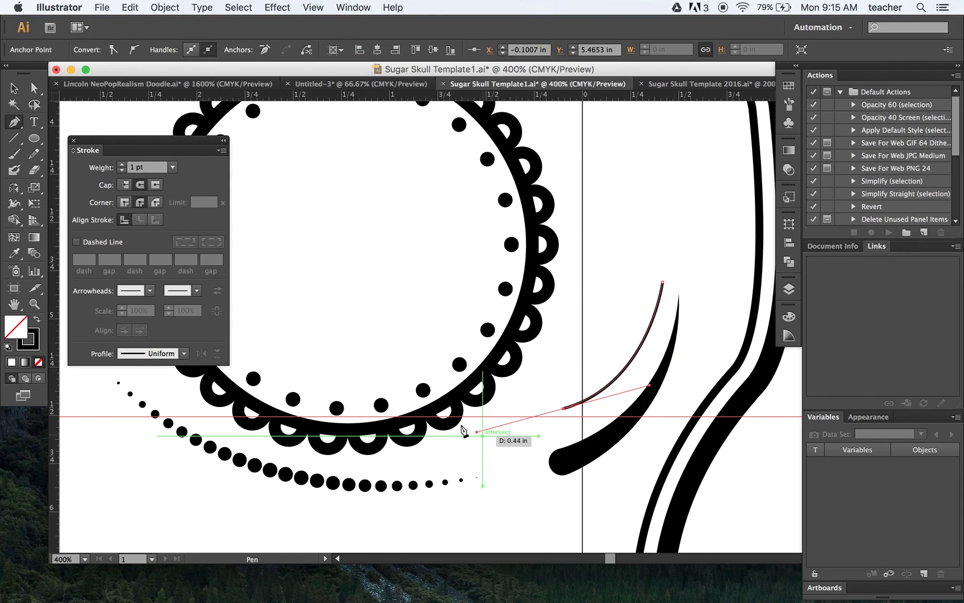
key("i")
left_click(565, 456)
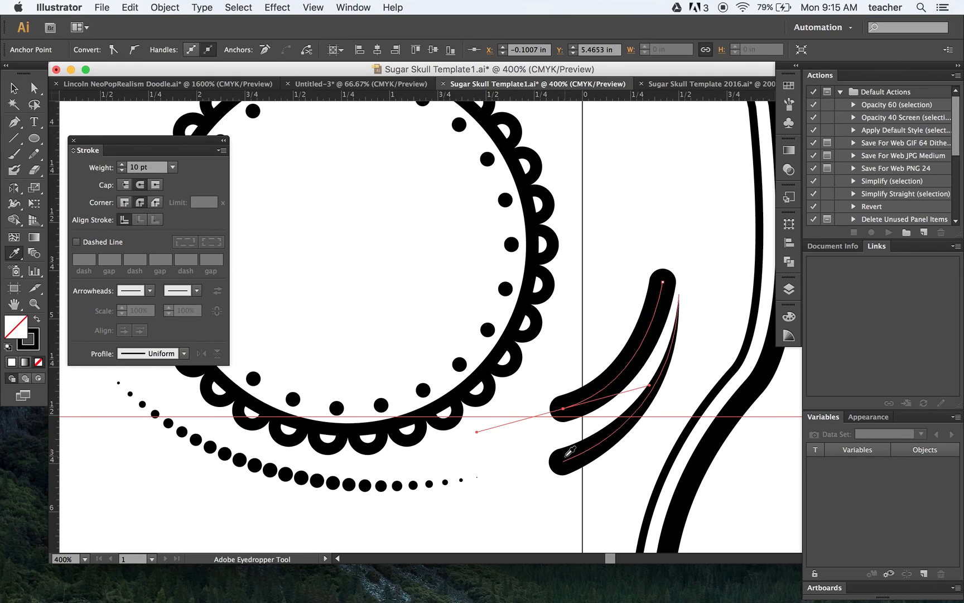
Apply the tapered width profile to the new curve and rotate it so its point sweeps upward
left_click(182, 353)
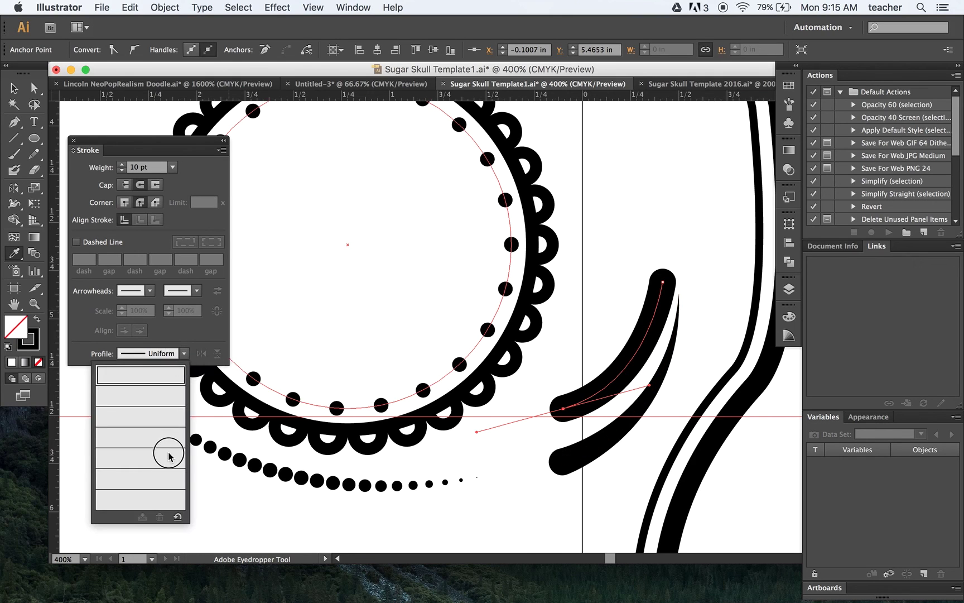
left_click(169, 456)
key("v")
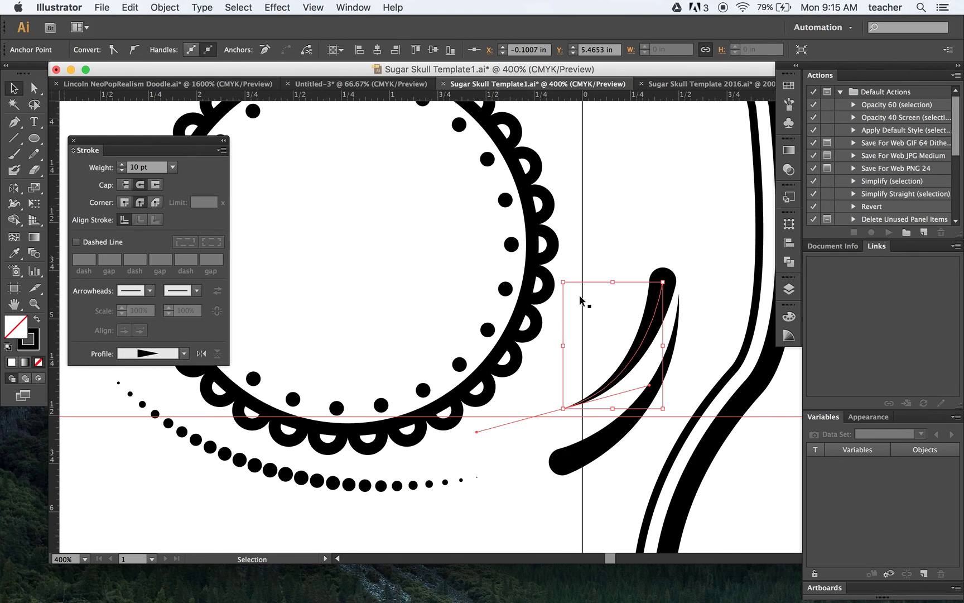
left_click_drag(670, 276, 719, 381)
left_click(713, 349)
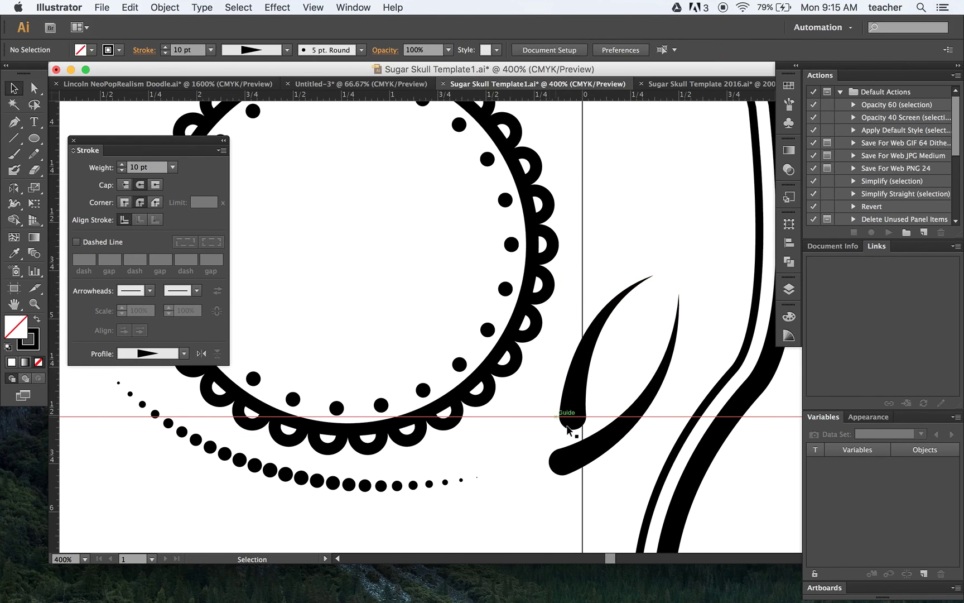